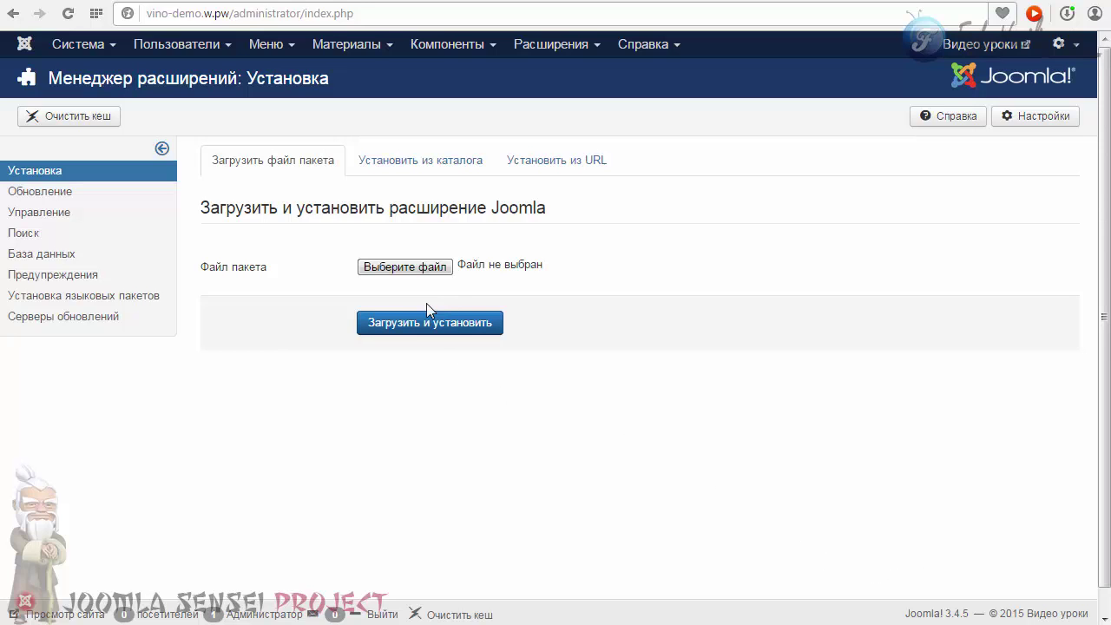
# Step: Upload and install the extension package contenttemplater-v5.1.5.zip
pyautogui.click(410, 267)
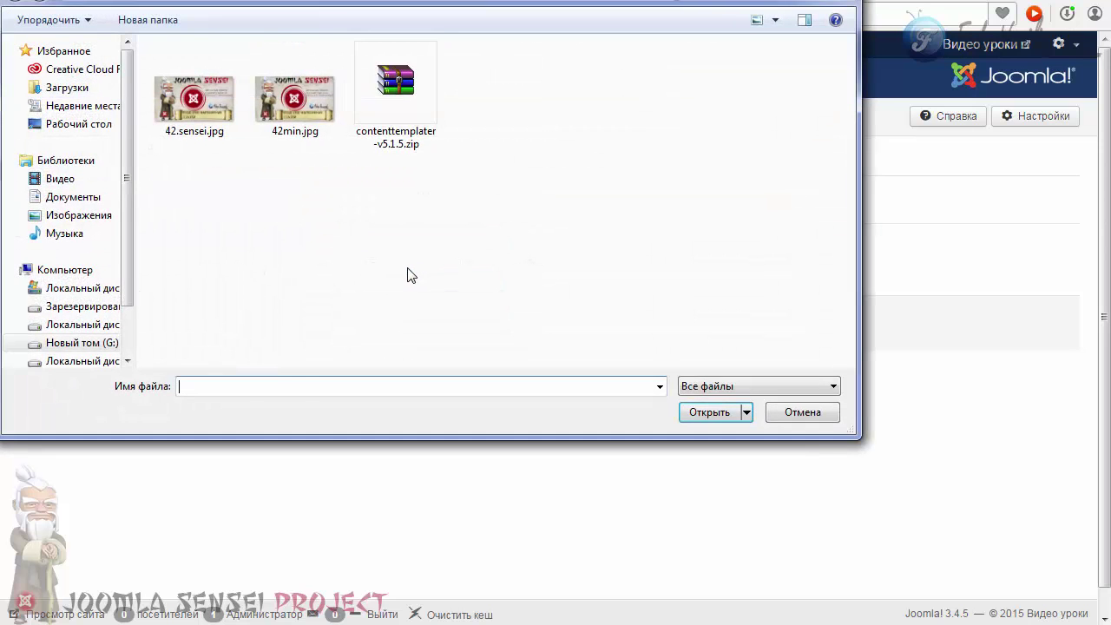
pyautogui.click(396, 91)
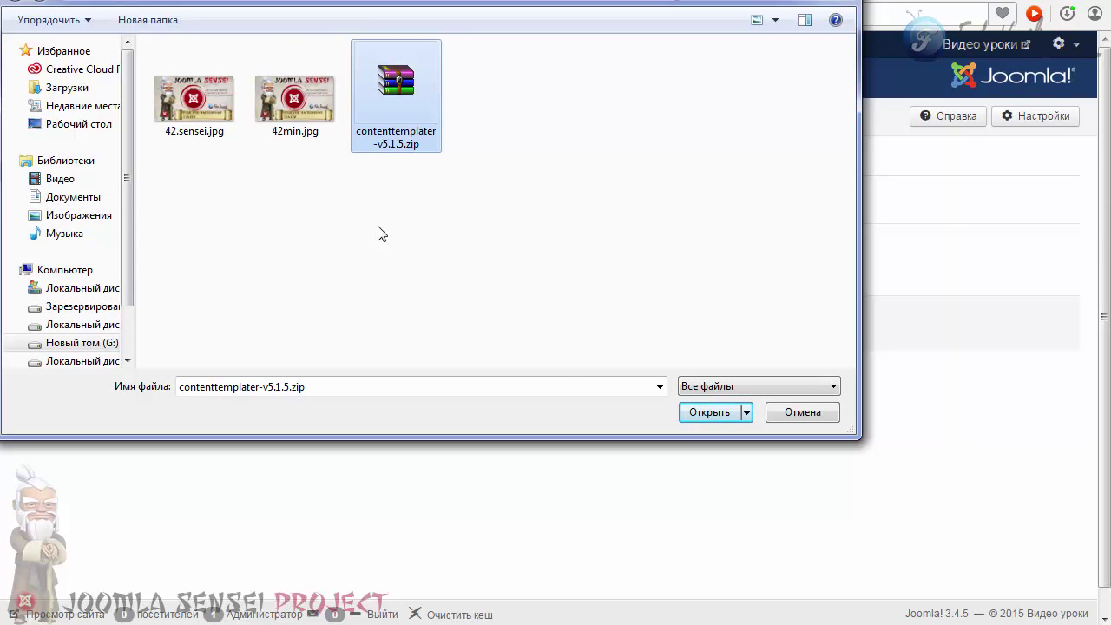
pyautogui.click(704, 415)
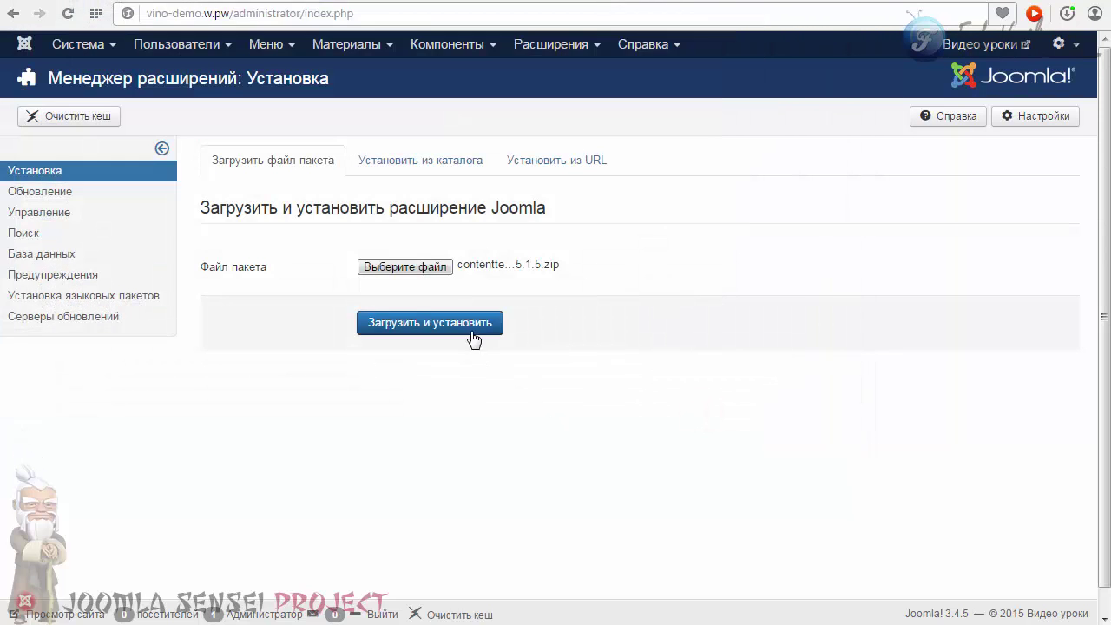
pyautogui.click(473, 338)
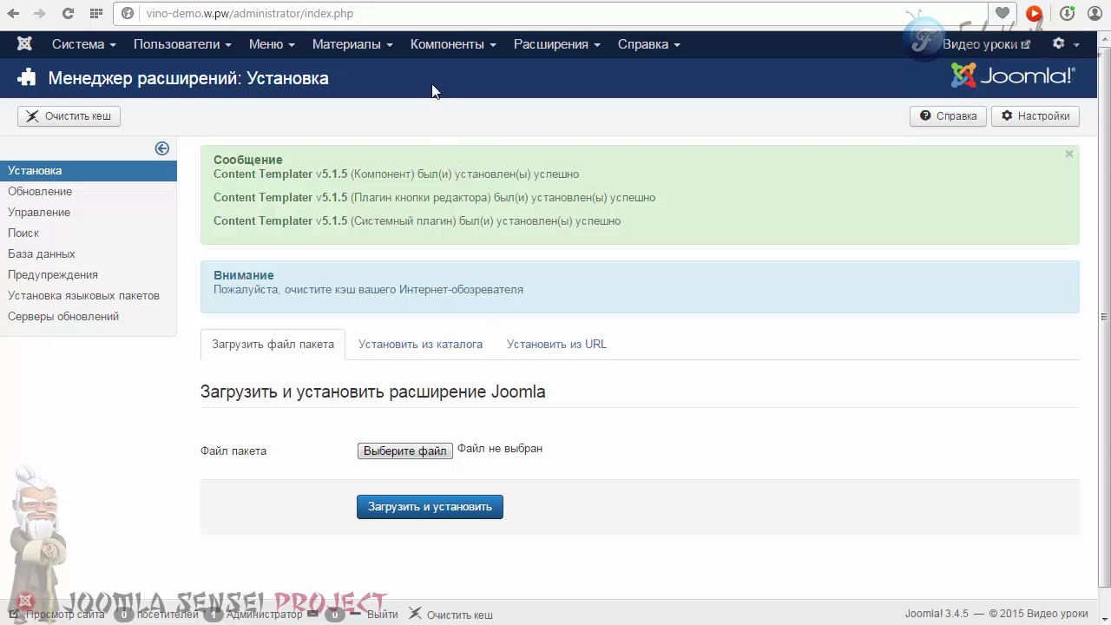
# Step: Create a new template in NoNumber Content Templater with the title "шаблон1"
pyautogui.click(444, 48)
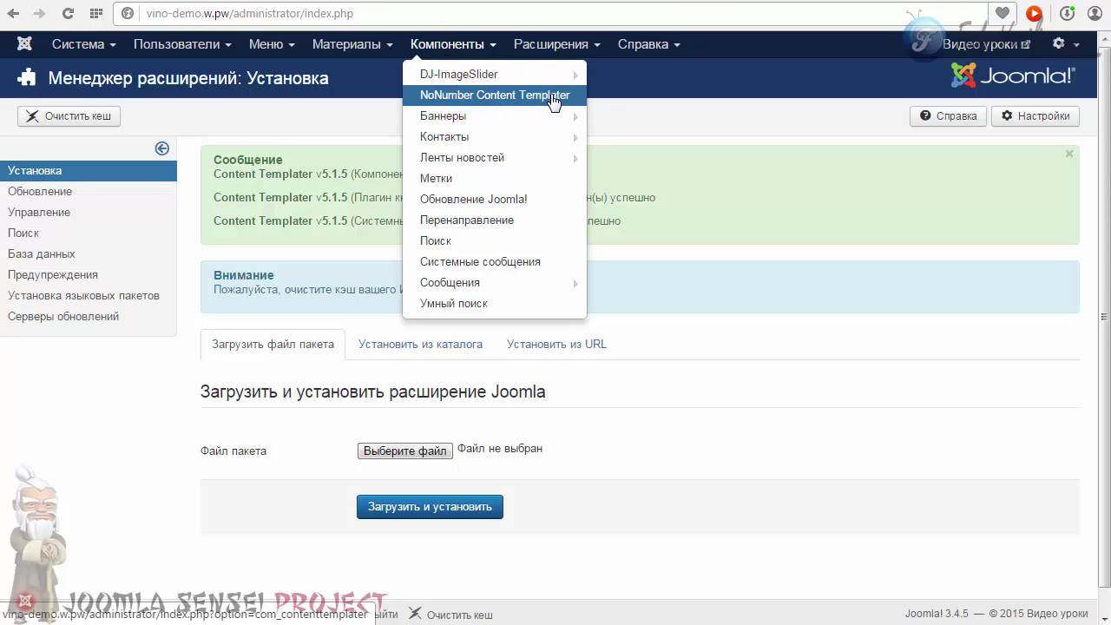
pyautogui.click(502, 96)
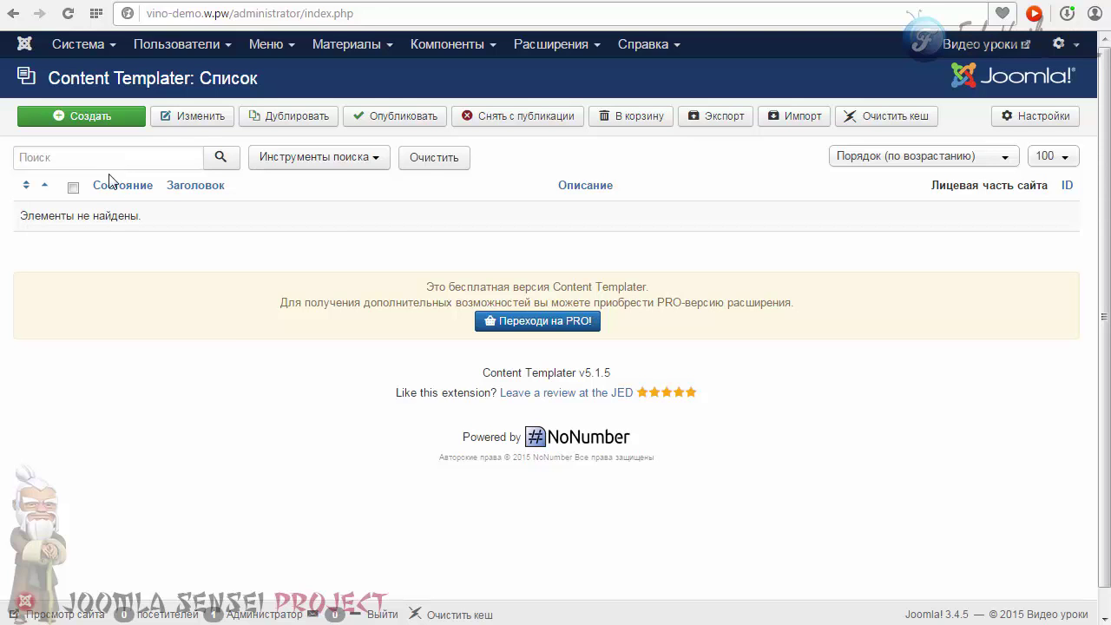
pyautogui.click(73, 115)
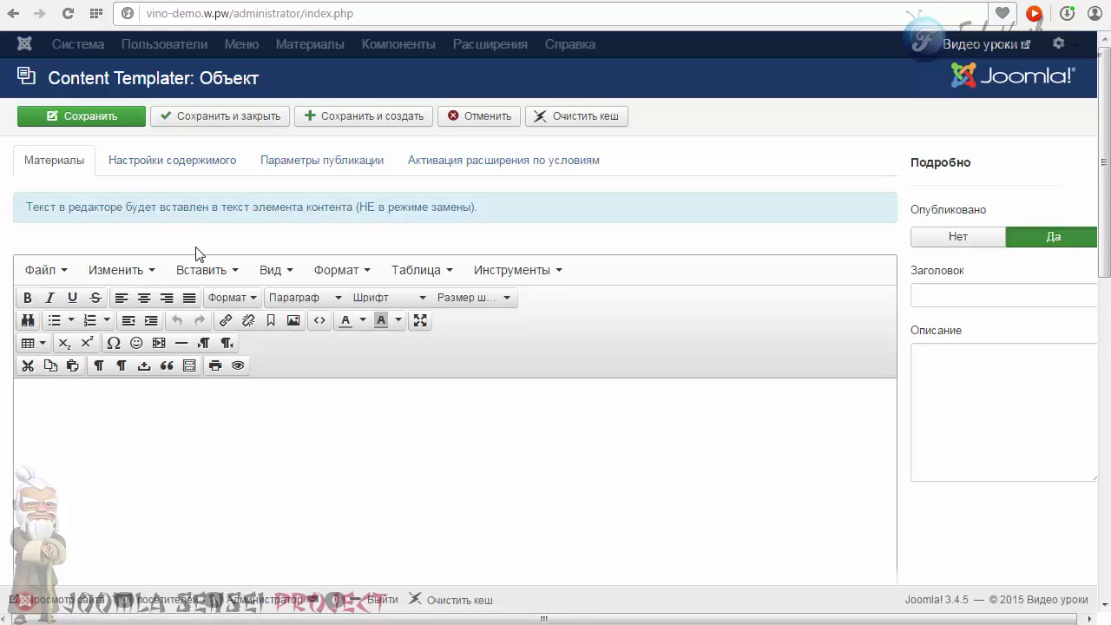
pyautogui.click(946, 295)
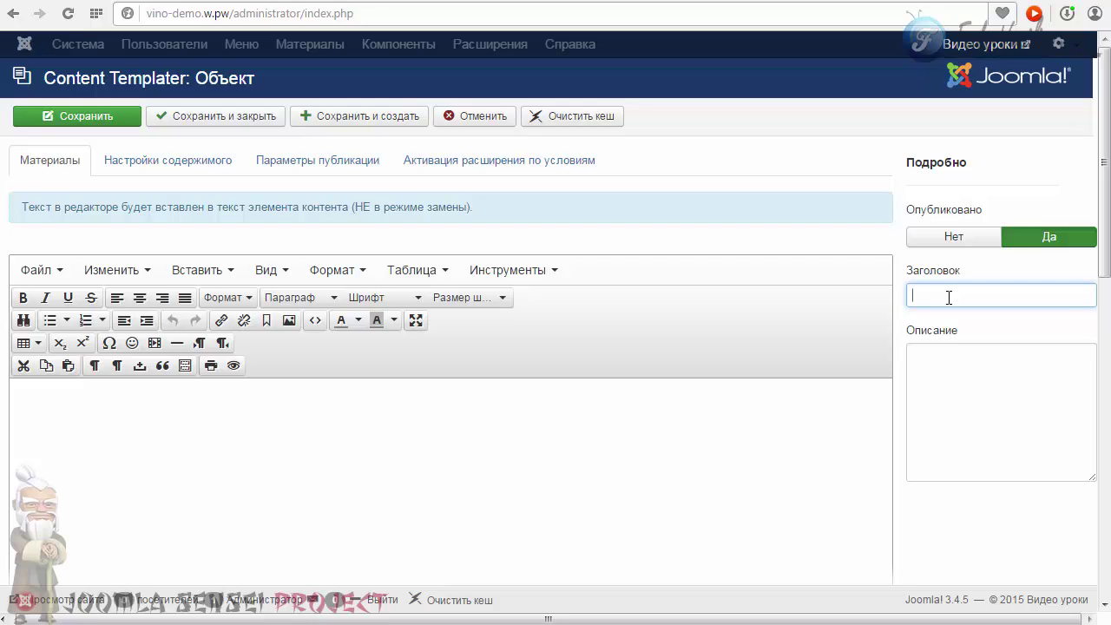
pyautogui.write('ша')
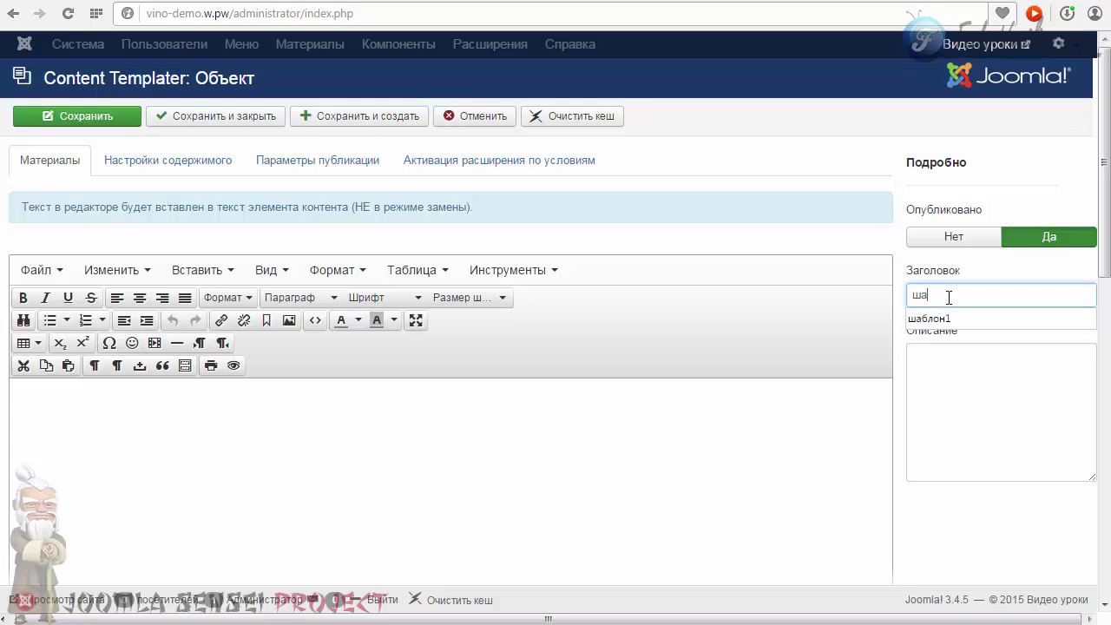
pyautogui.write('блон1')
pyautogui.click(966, 379)
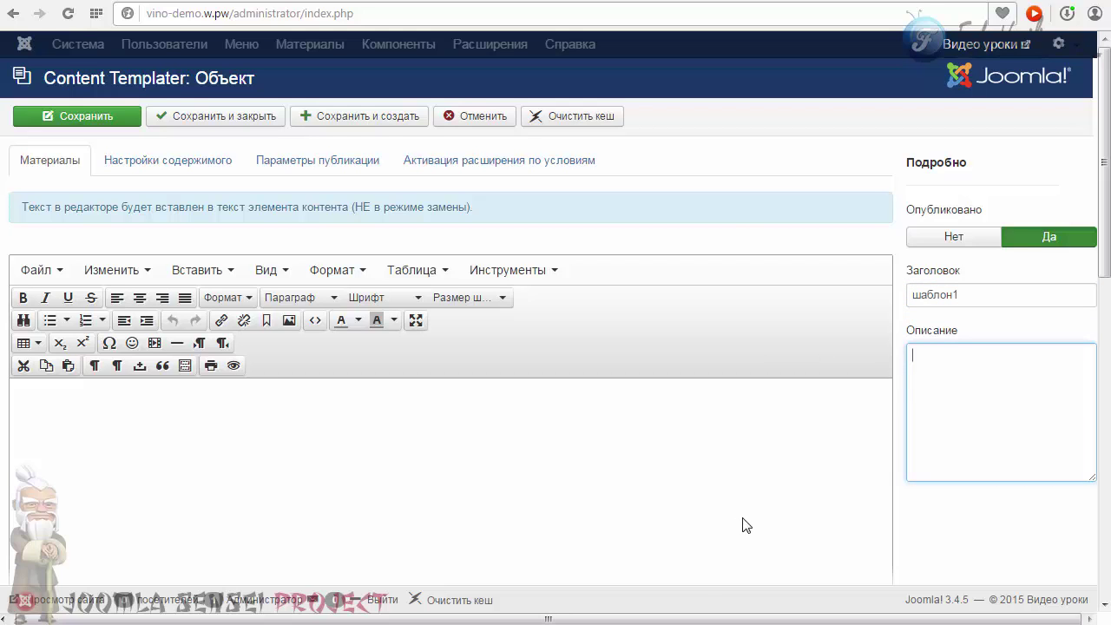
# Step: Examine the dynamic tags available for the template, including the user login tag and its sample output
pyautogui.moveTo(641, 618); pyautogui.dragTo(501, 618)
pyautogui.scroll(-1, 290, 474)
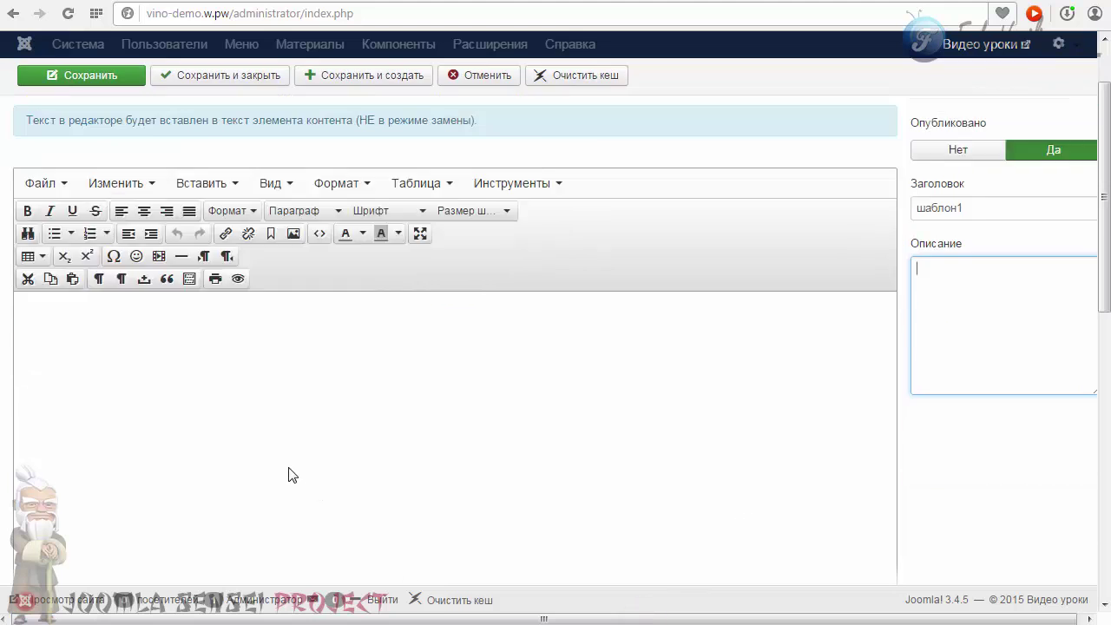
pyautogui.scroll(1, 292, 318)
pyautogui.scroll(-1, 272, 339)
pyautogui.scroll(-5, 271, 340)
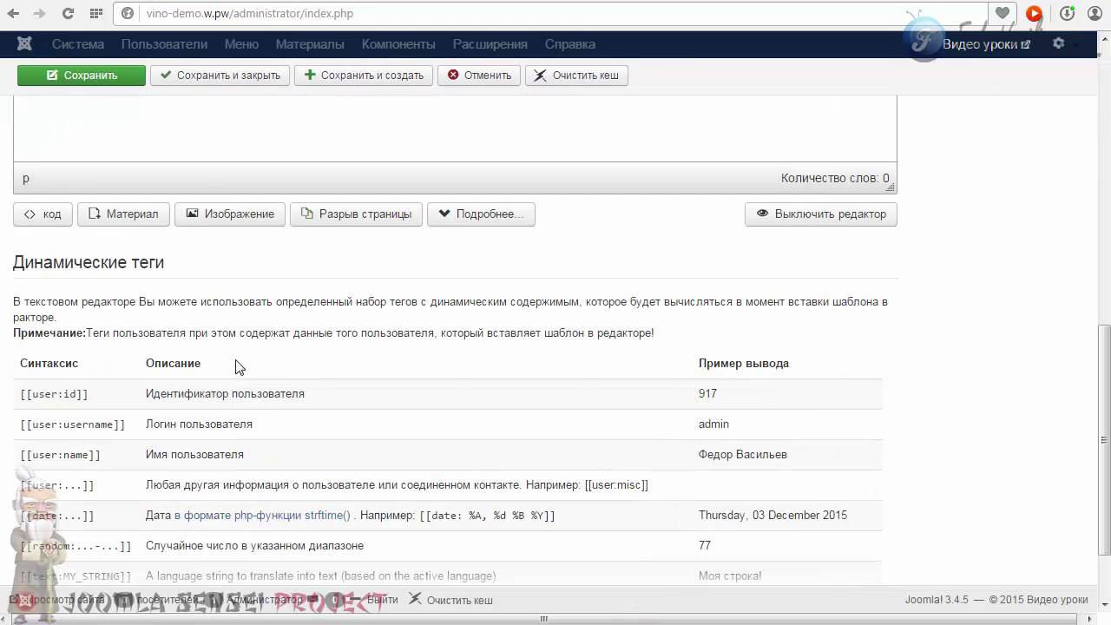
pyautogui.scroll(-1, 87, 382)
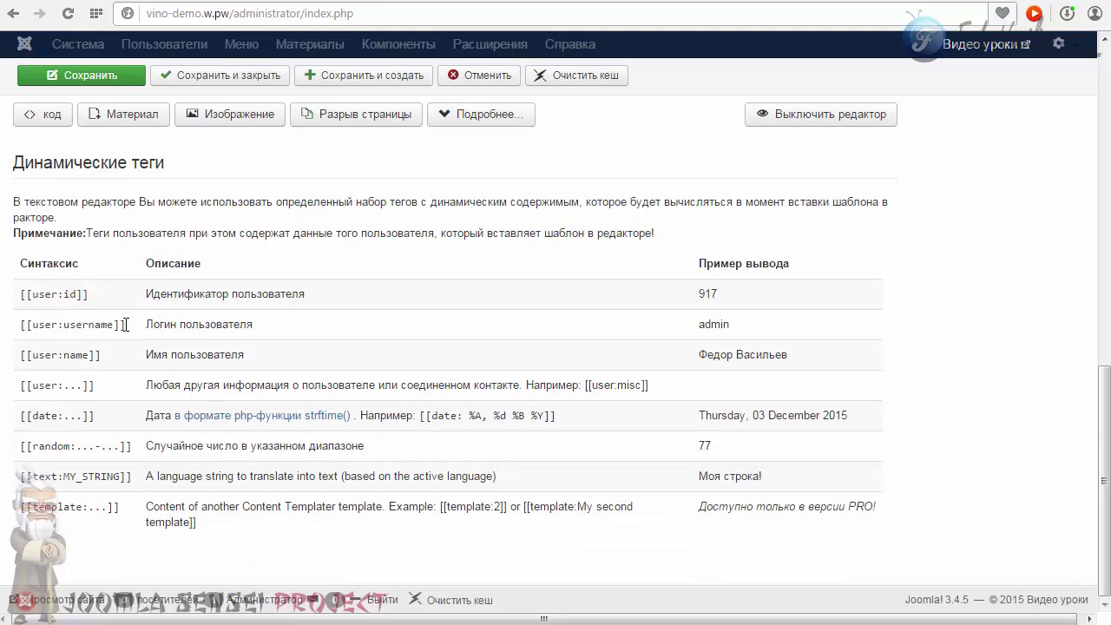
pyautogui.moveTo(127, 325); pyautogui.dragTo(20, 329)
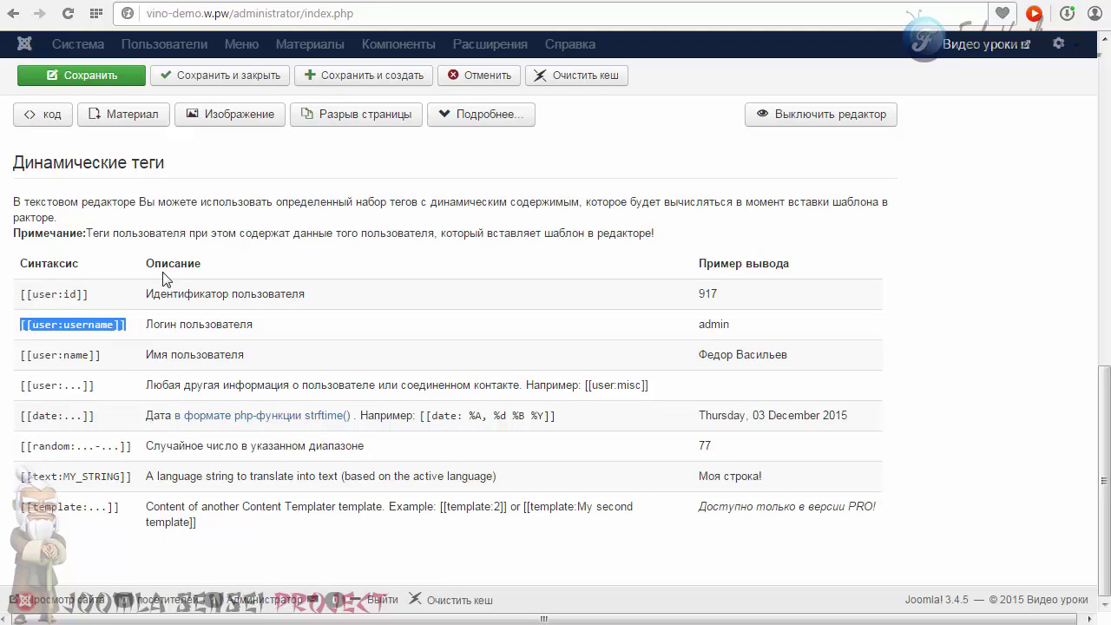
pyautogui.moveTo(736, 325); pyautogui.dragTo(701, 327)
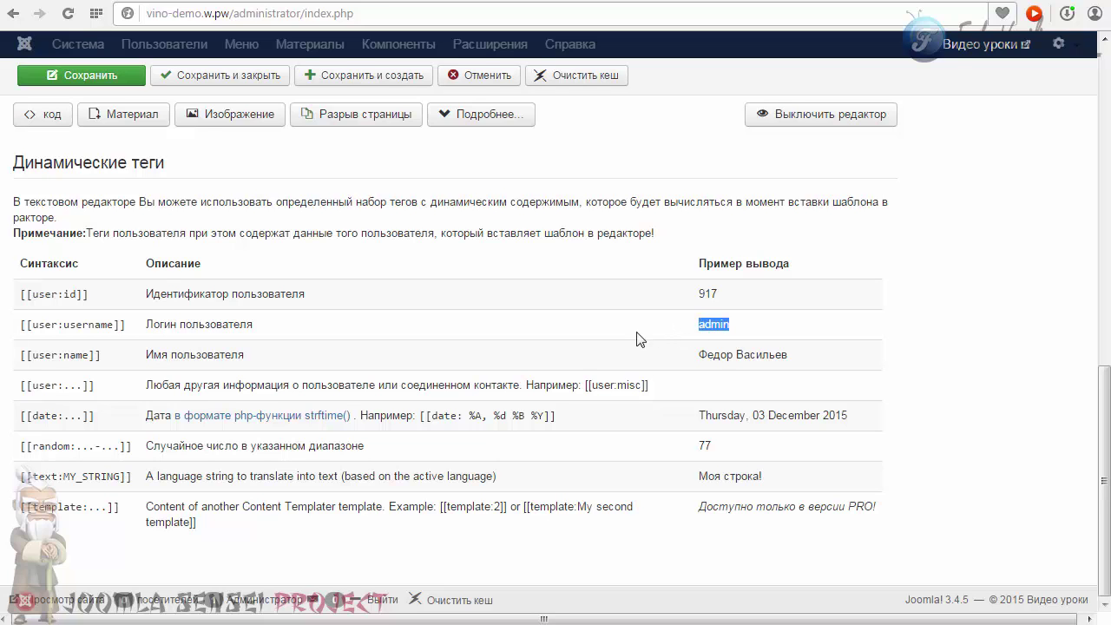
# Step: Copy the [[user:name]] tag from the dynamic tags table and paste it into the template's text
pyautogui.click(102, 354)
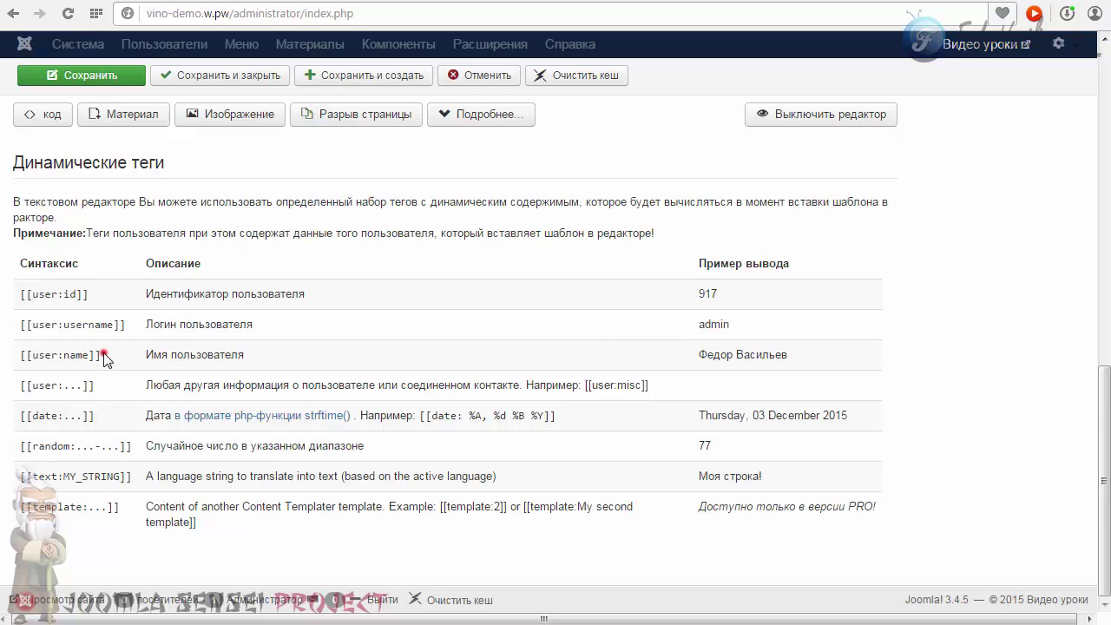
pyautogui.moveTo(103, 356); pyautogui.dragTo(17, 360)
pyautogui.rightClick(27, 355)
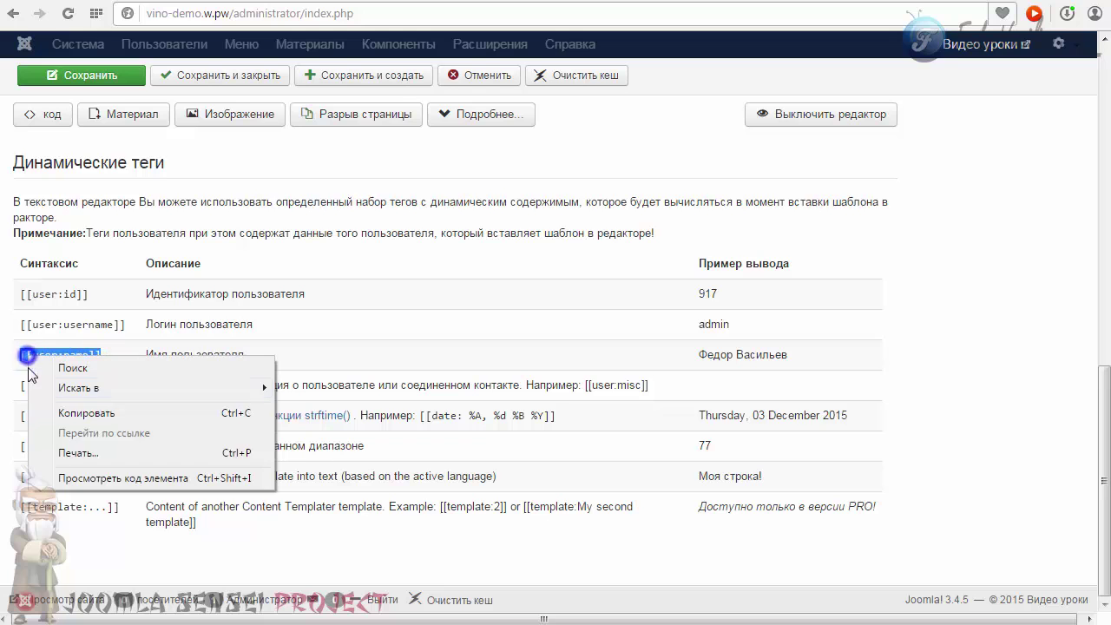
pyautogui.click(71, 413)
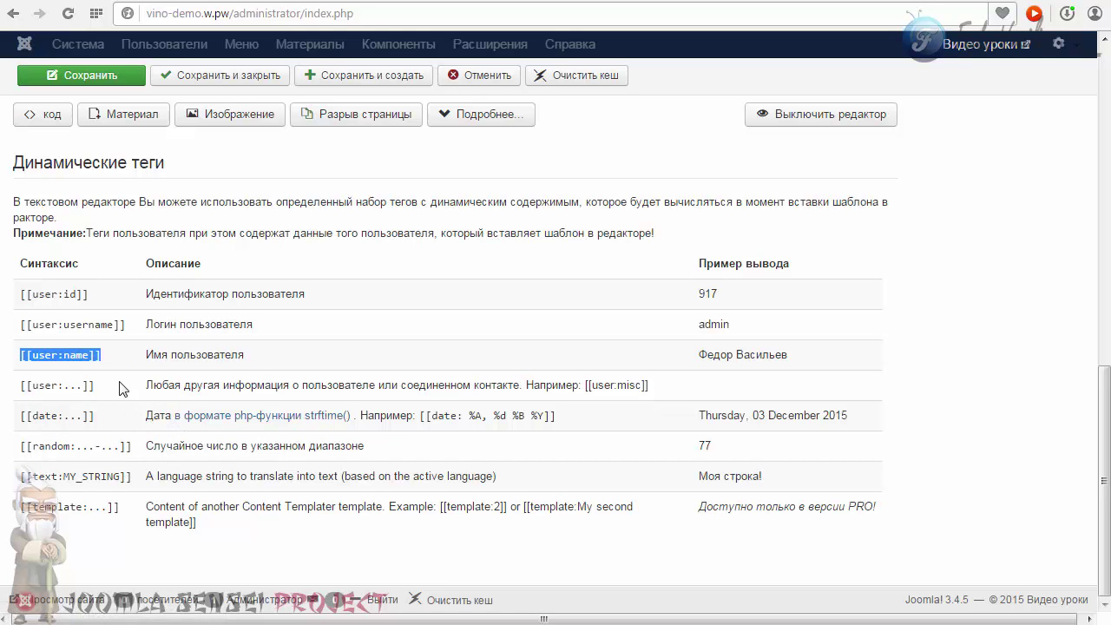
pyautogui.scroll(5, 104, 377)
pyautogui.scroll(2, 87, 366)
pyautogui.click(77, 285)
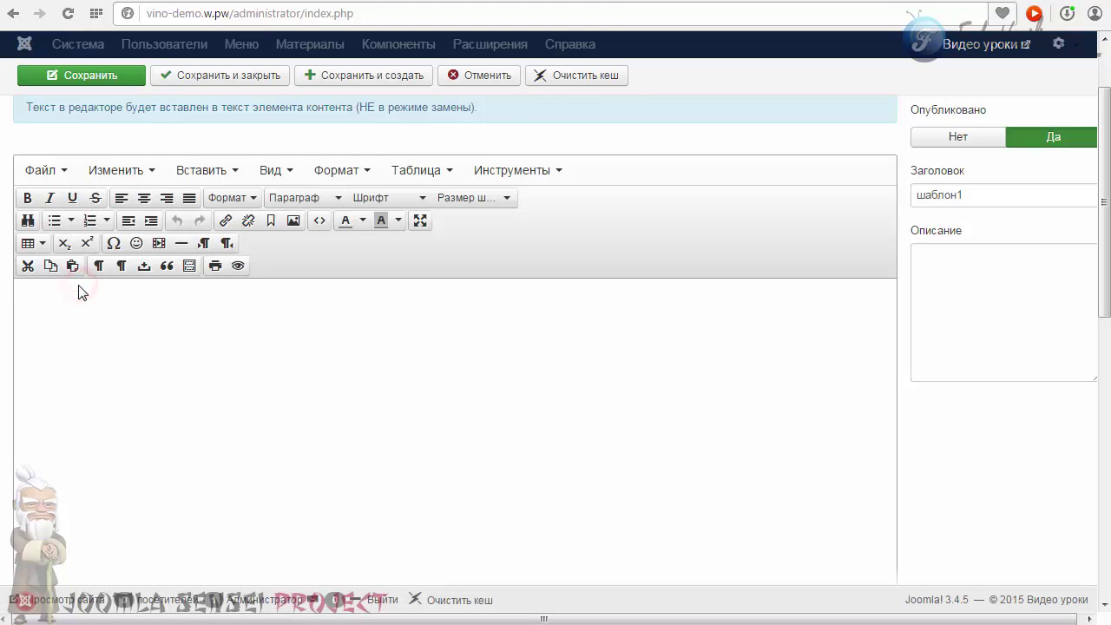
pyautogui.hotkey('ctrl', 'v')
pyautogui.click(151, 308)
# Step: Insert the image 6.png from the root image folder into the template's text
pyautogui.scroll(-5, 189, 318)
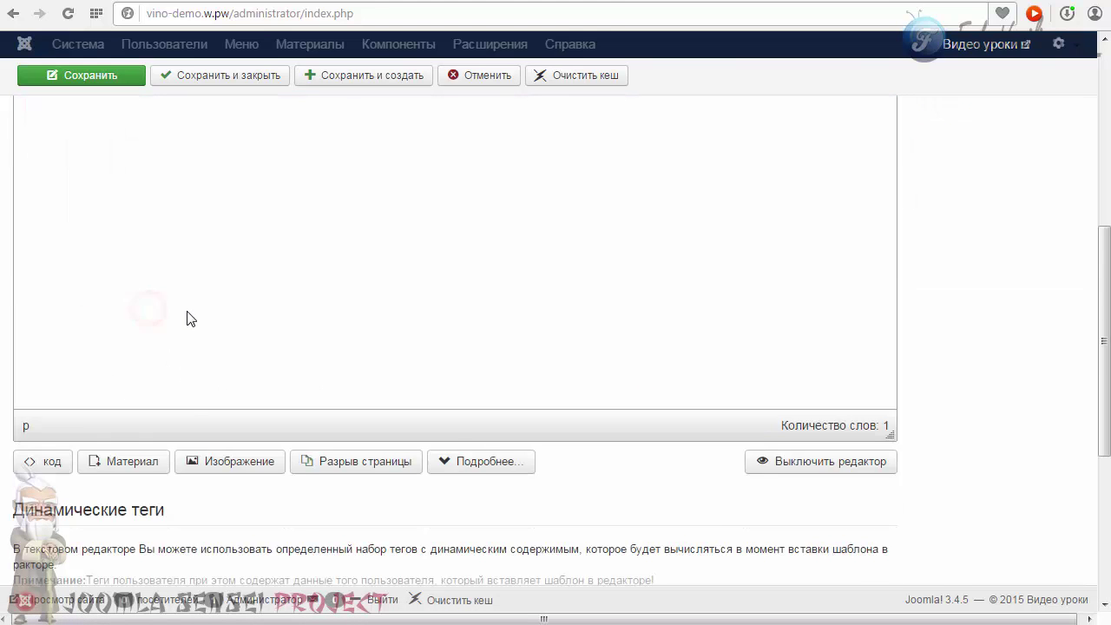
pyautogui.scroll(-2, 618, 503)
pyautogui.scroll(2, 518, 403)
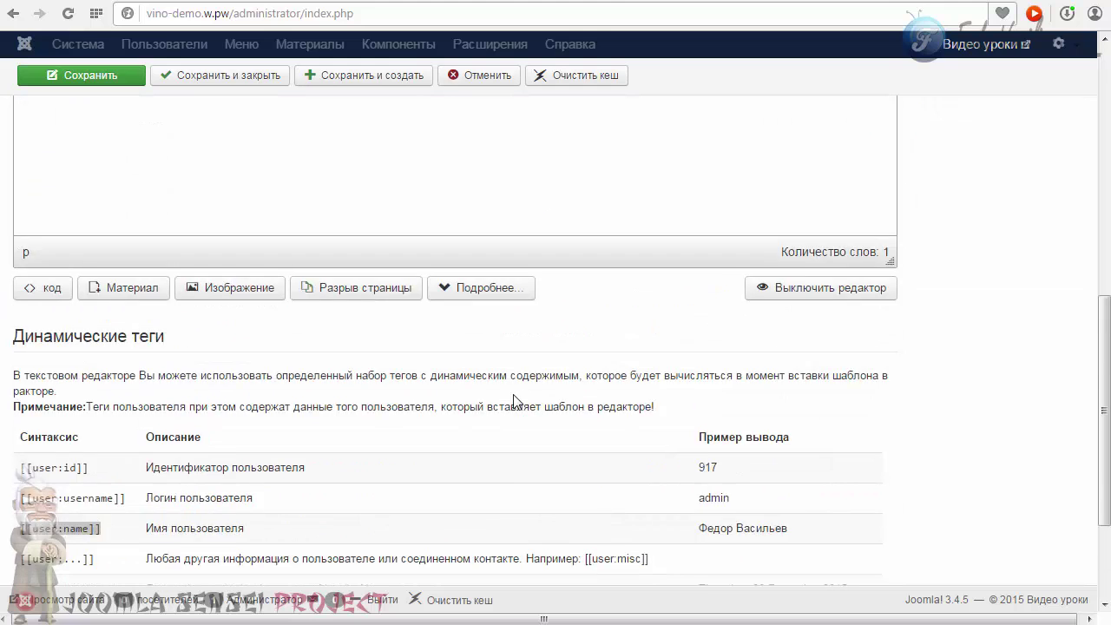
pyautogui.scroll(5, 486, 396)
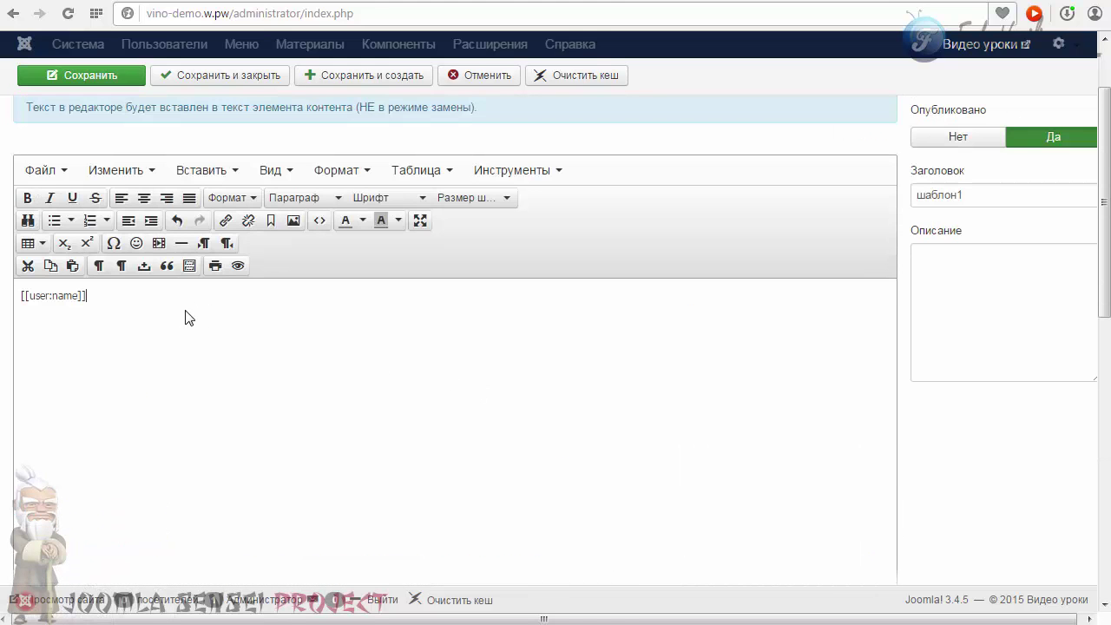
pyautogui.scroll(-5, 266, 330)
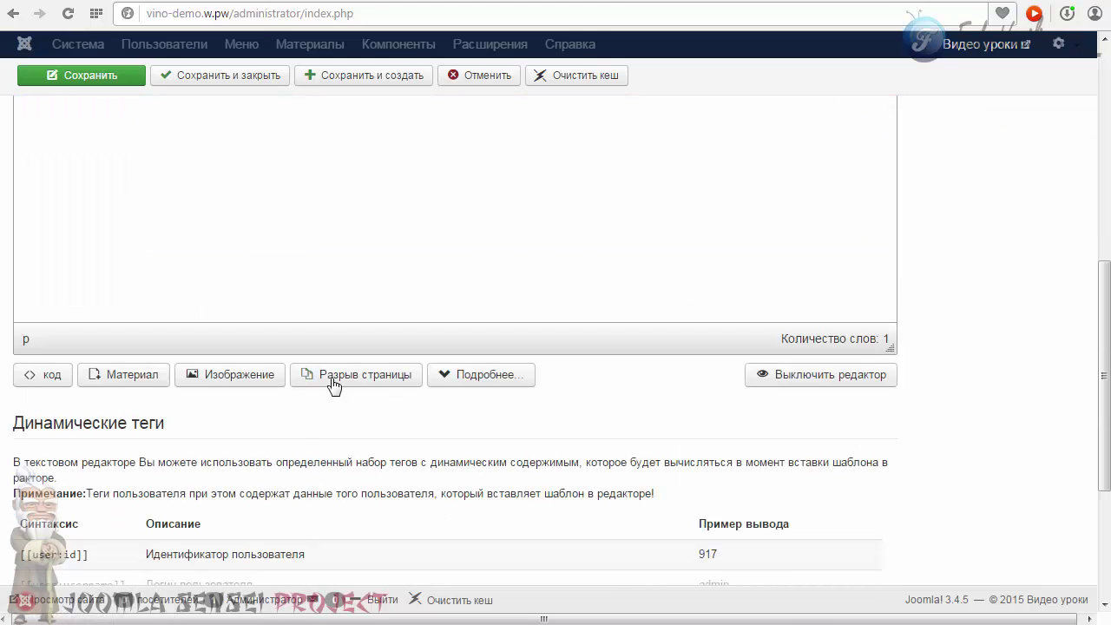
pyautogui.click(208, 376)
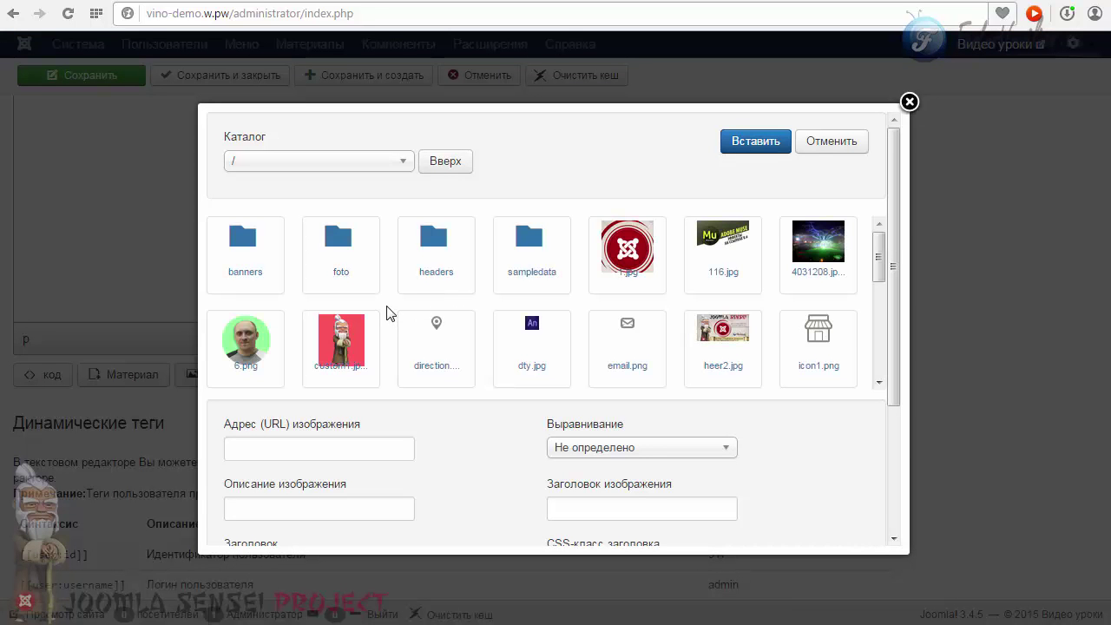
pyautogui.click(239, 345)
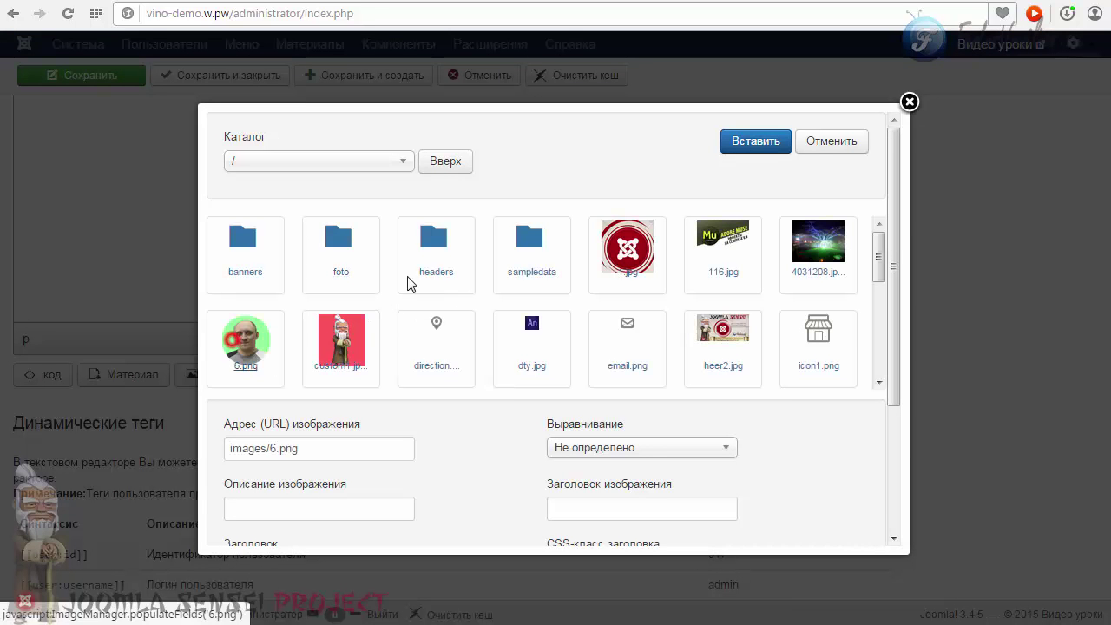
pyautogui.click(752, 141)
pyautogui.scroll(3, 274, 278)
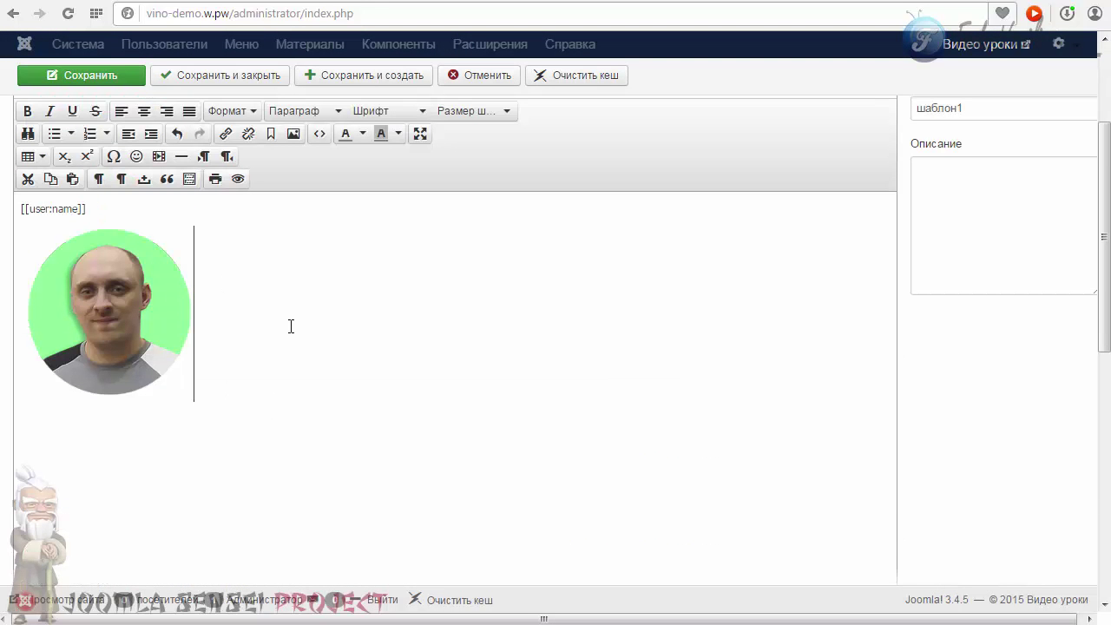
# Step: Enable the settings override (Переопределение Настроек) in the template's content settings
pyautogui.scroll(2, 299, 326)
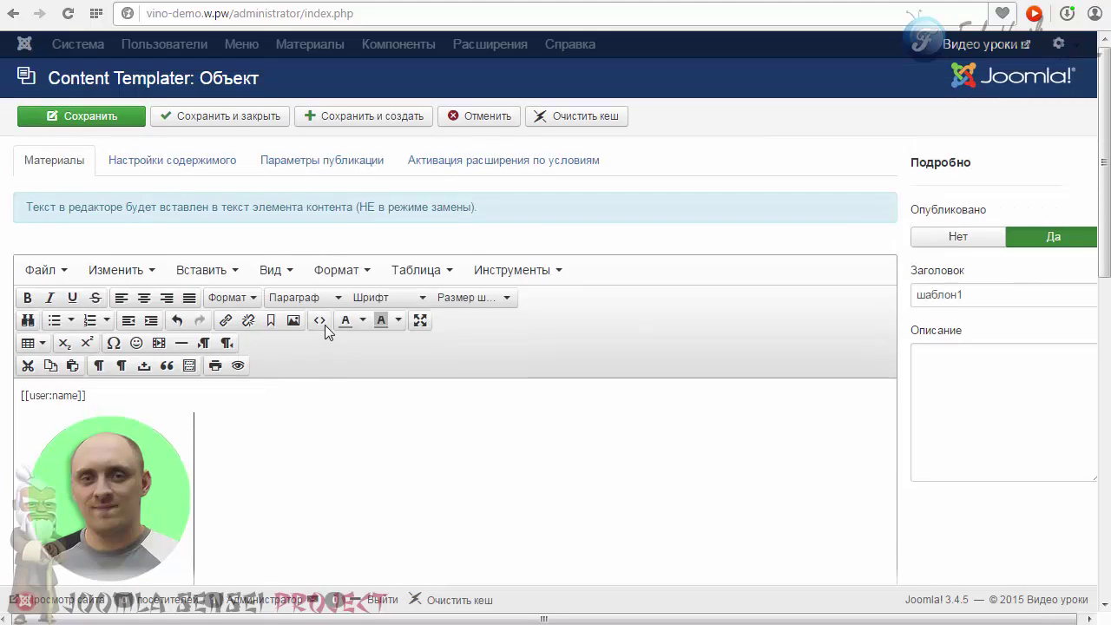
pyautogui.click(146, 171)
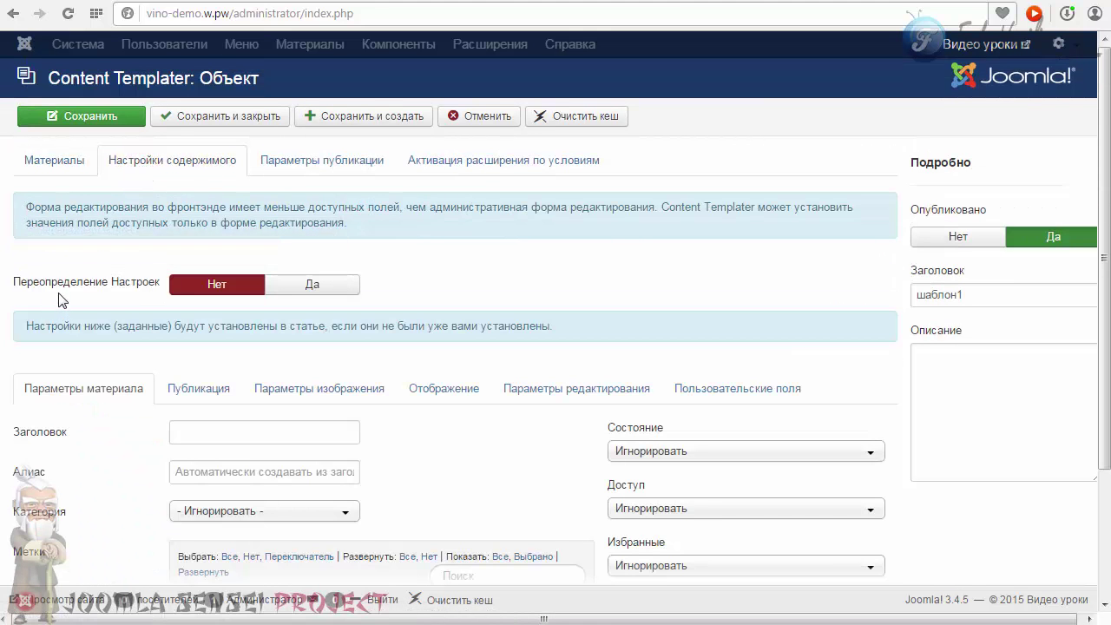
pyautogui.moveTo(66, 294)
pyautogui.click(313, 285)
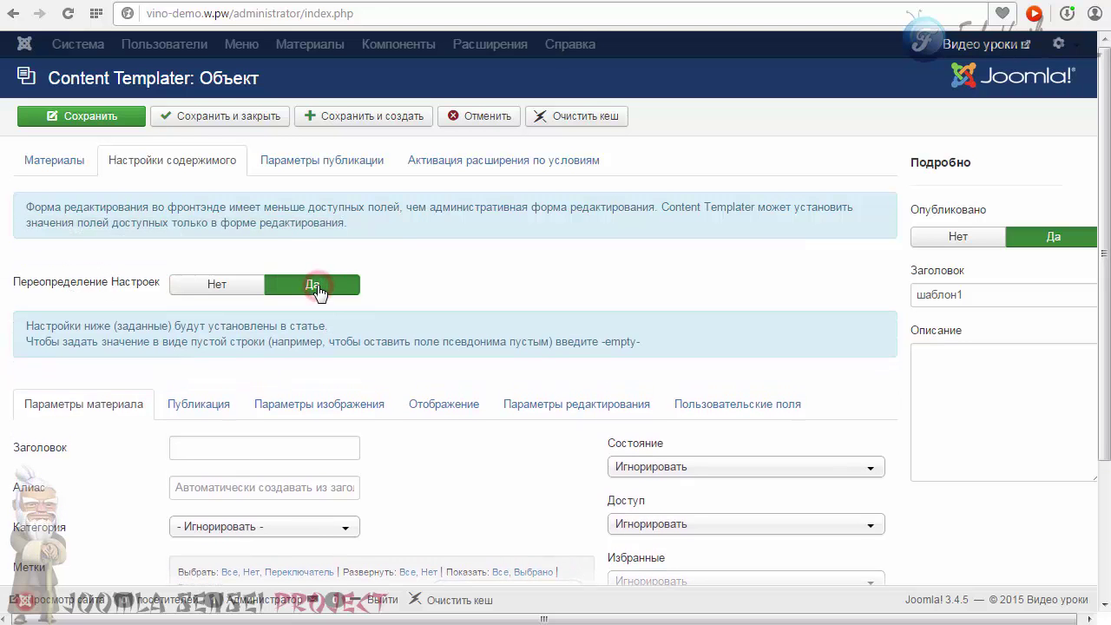
pyautogui.moveTo(105, 285)
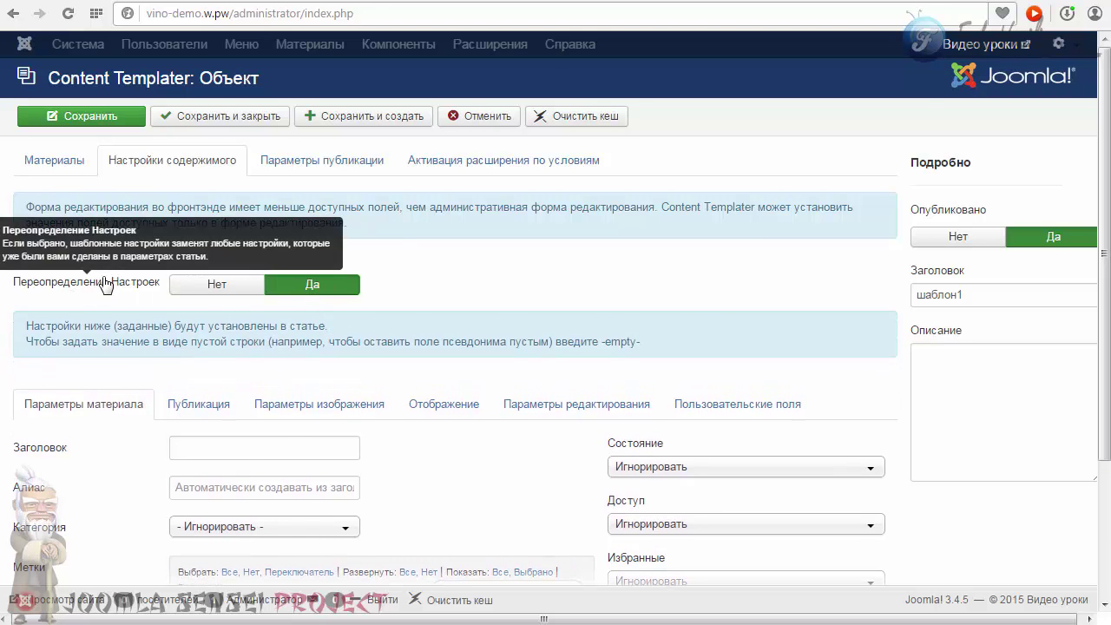
# Step: Assign the tags Виджеты and эффекты and the category новости in the template's article parameters
pyautogui.scroll(-2, 364, 468)
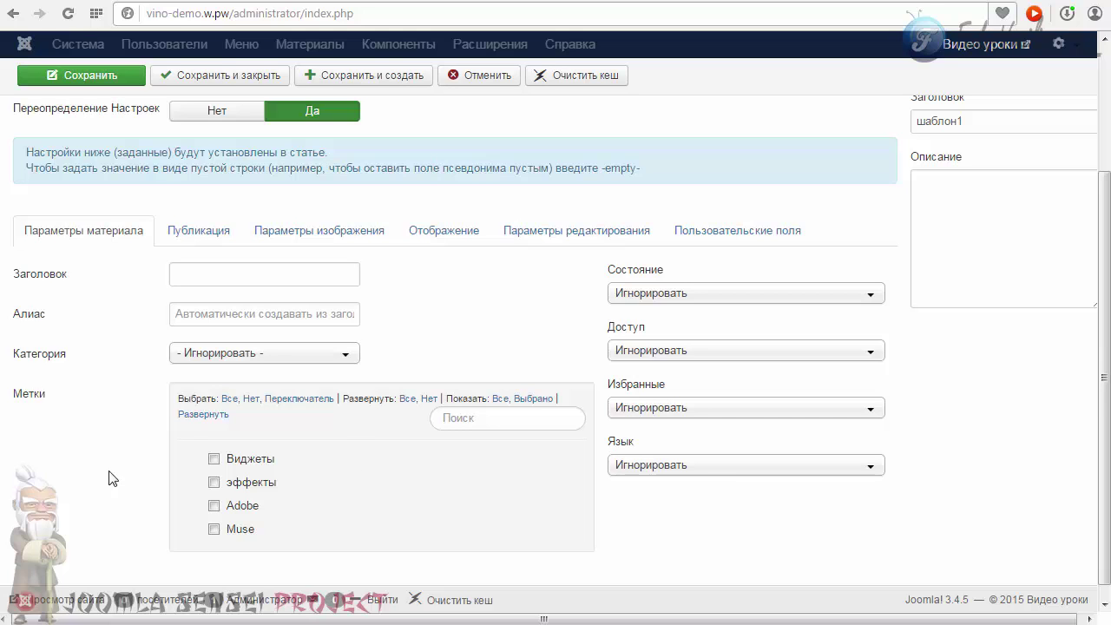
pyautogui.doubleClick(58, 395)
pyautogui.click(399, 478)
pyautogui.click(214, 458)
pyautogui.click(214, 482)
pyautogui.click(252, 356)
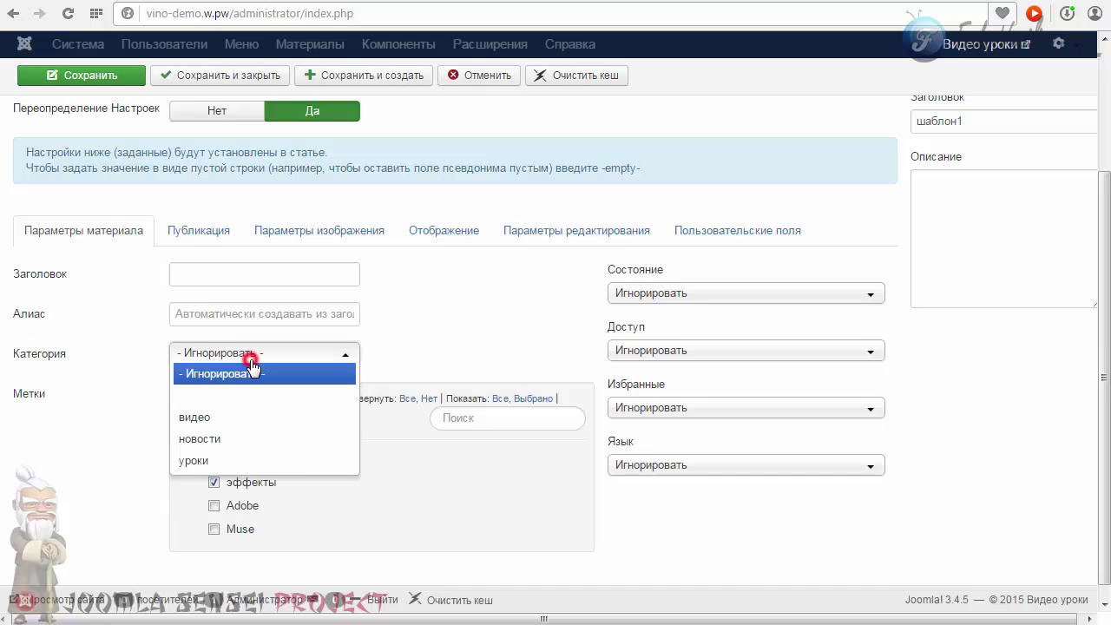
pyautogui.click(199, 445)
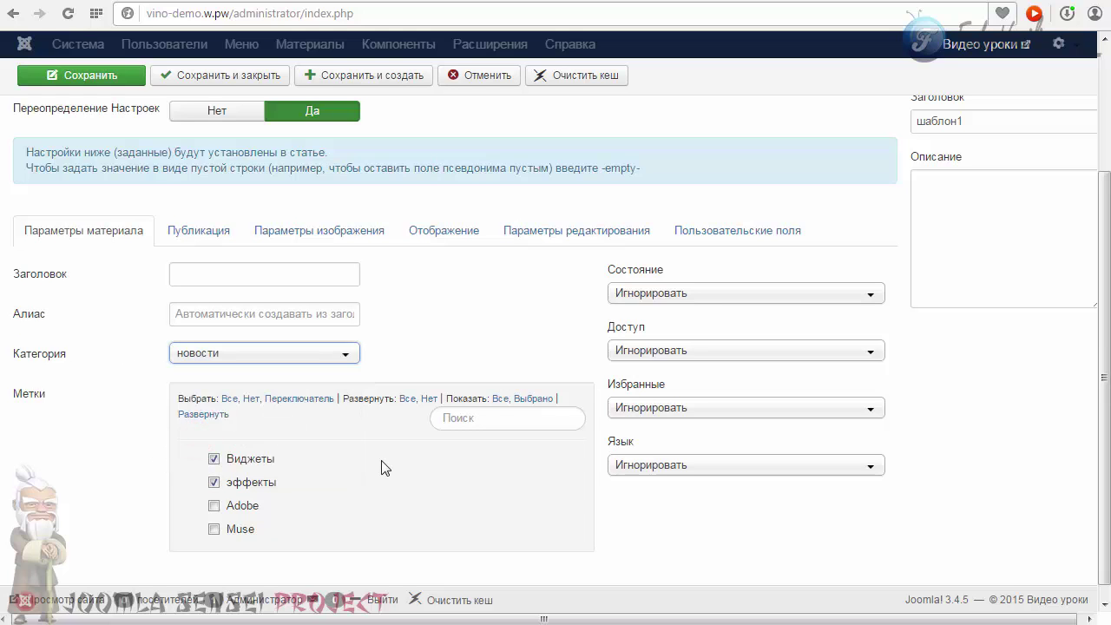
# Step: Select the category новости and set the article state (Состояние) to Опубликовано in the template's article parameters
pyautogui.scroll(2, 388, 460)
pyautogui.scroll(-1, 388, 456)
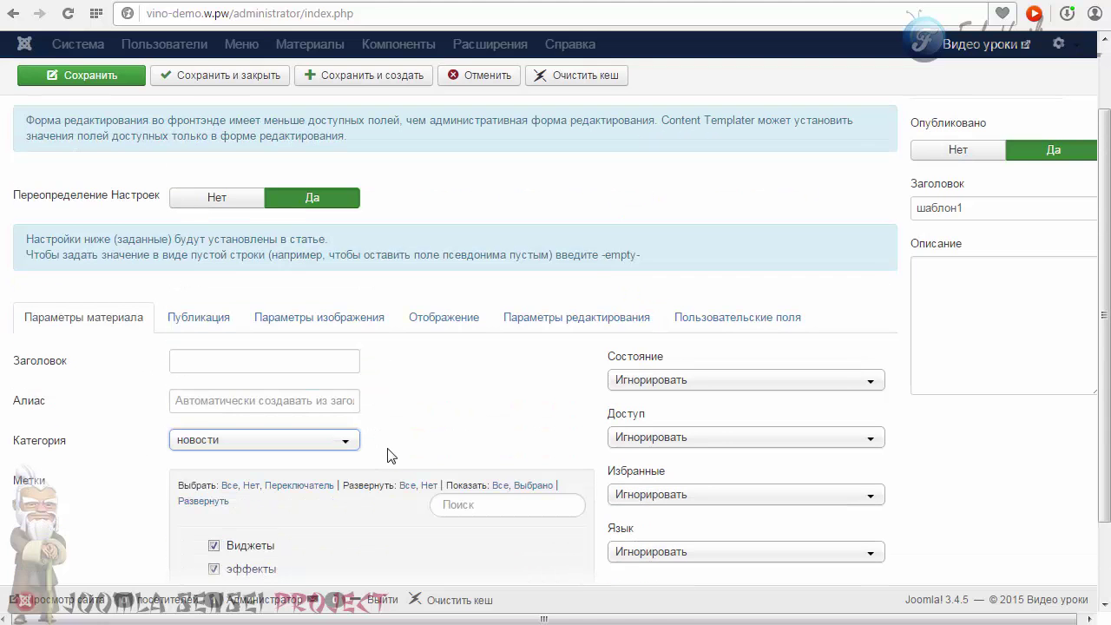
pyautogui.click(214, 446)
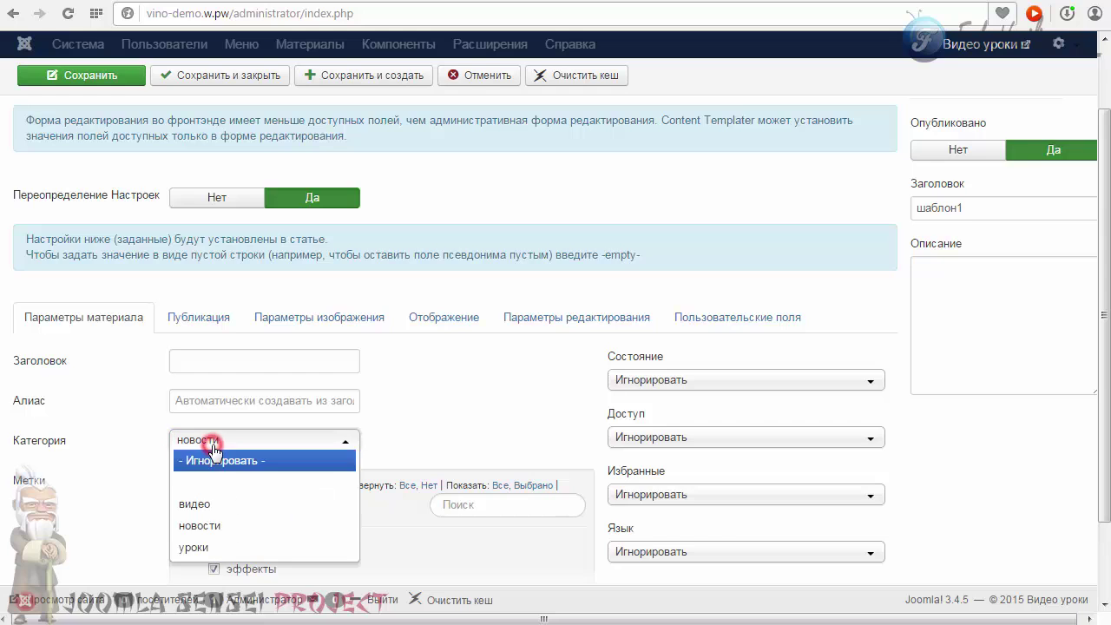
pyautogui.click(212, 531)
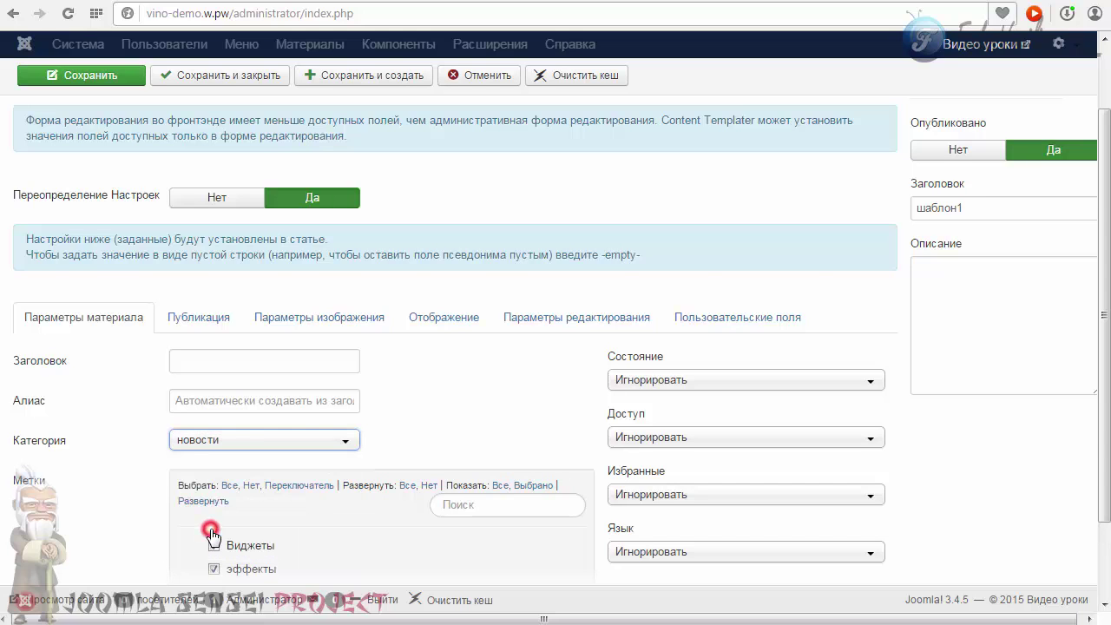
pyautogui.click(629, 382)
pyautogui.click(653, 423)
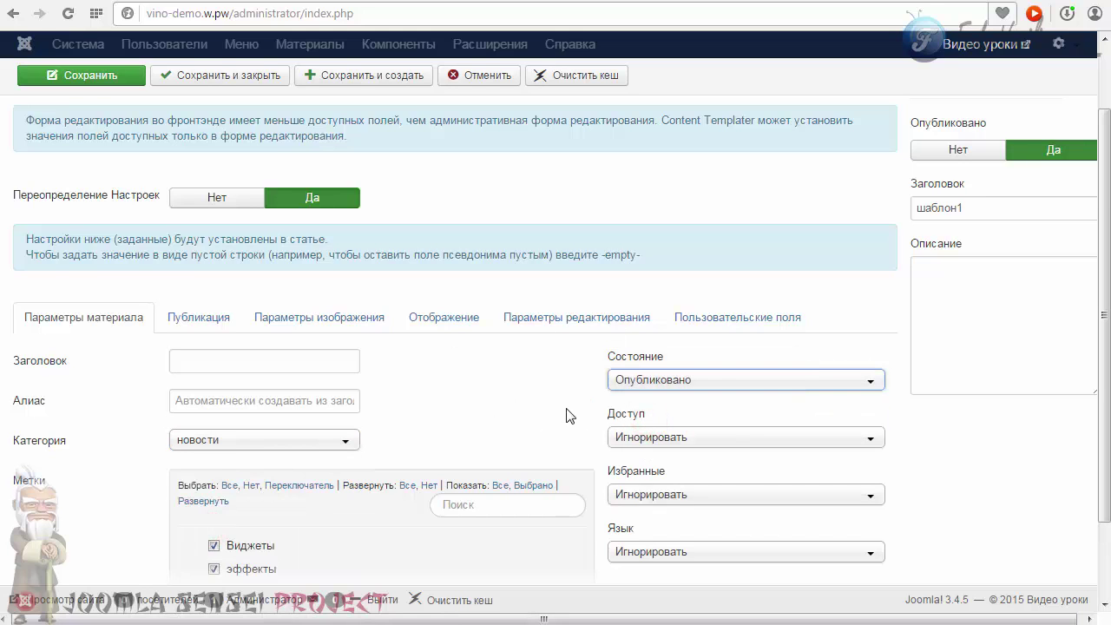
# Step: Examine the template's access and featured options and its publishing, image, display, editing and custom field settings
pyautogui.click(686, 437)
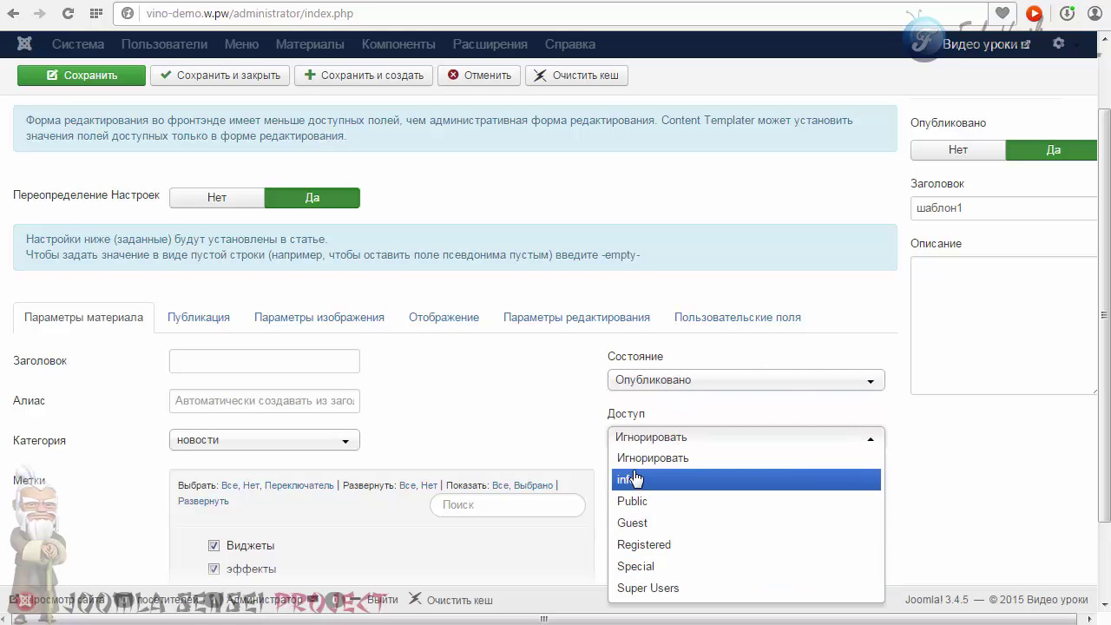
pyautogui.click(529, 425)
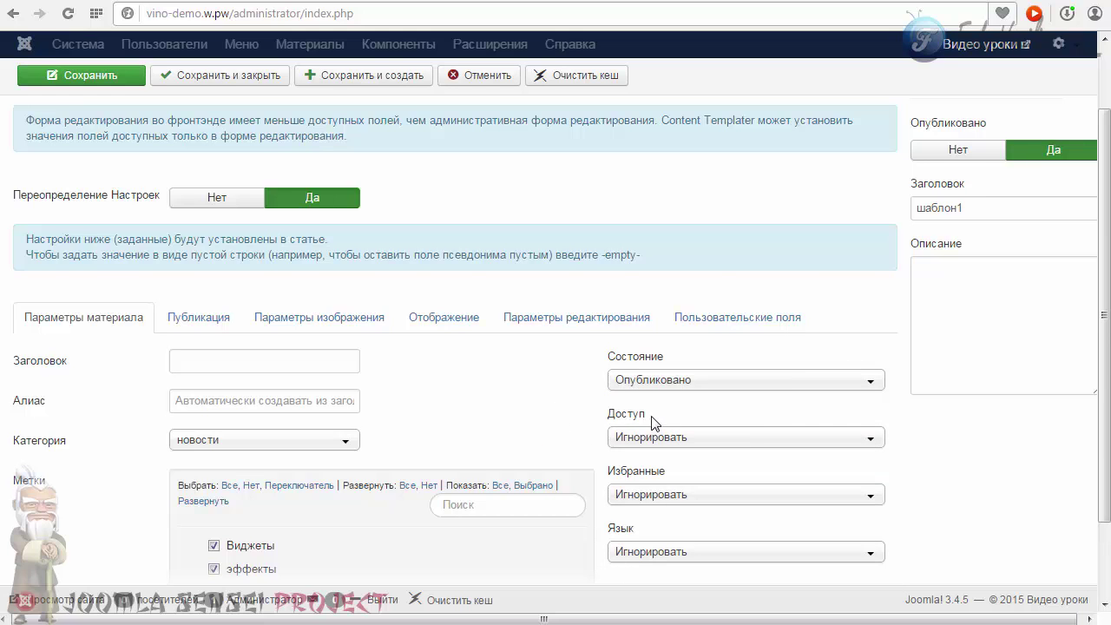
pyautogui.click(675, 492)
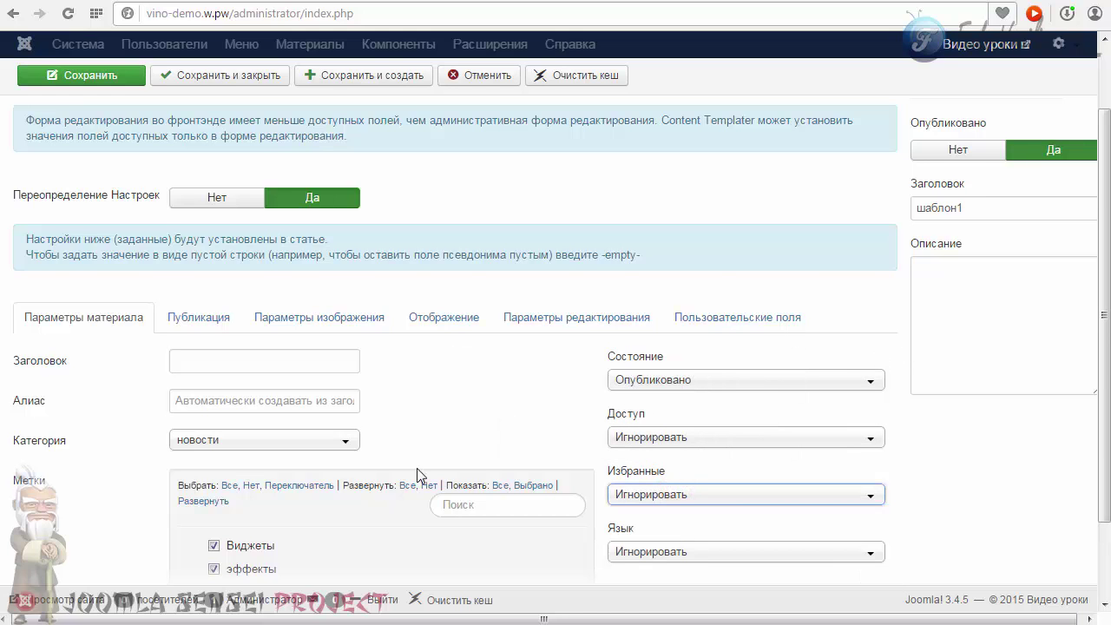
pyautogui.click(211, 363)
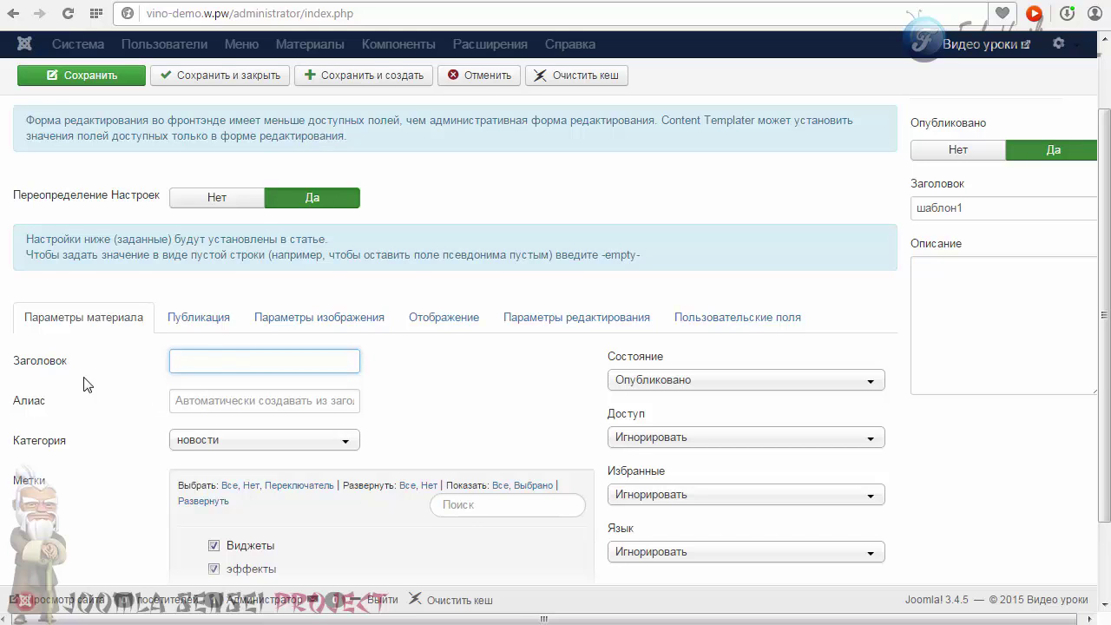
pyautogui.click(248, 357)
pyautogui.scroll(1, 224, 384)
pyautogui.click(199, 382)
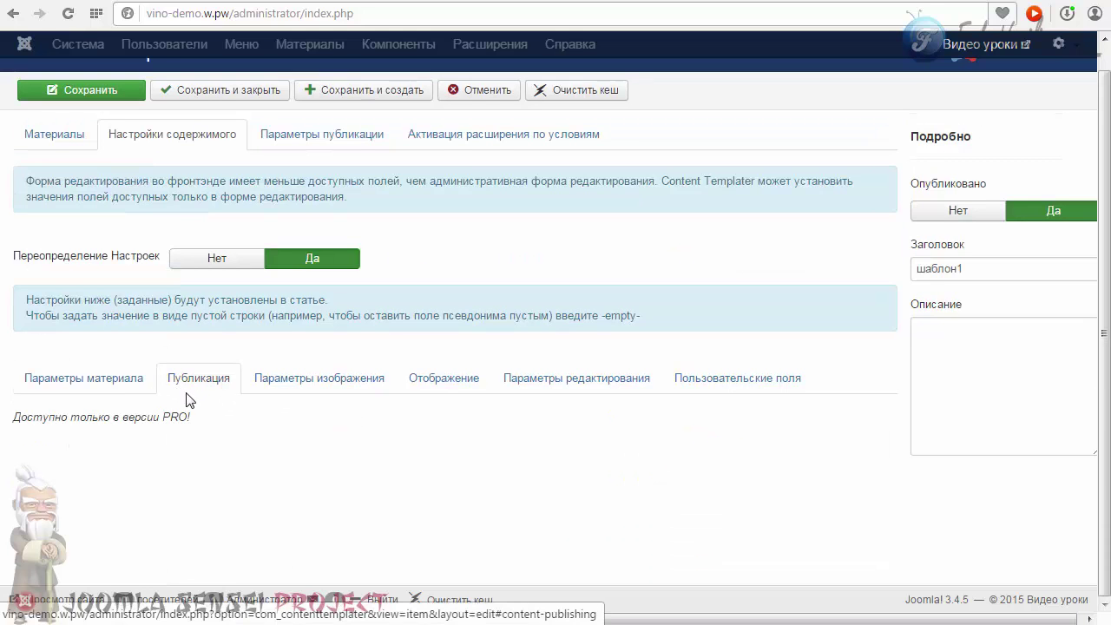
pyautogui.click(314, 378)
pyautogui.click(426, 378)
pyautogui.click(547, 378)
pyautogui.click(729, 382)
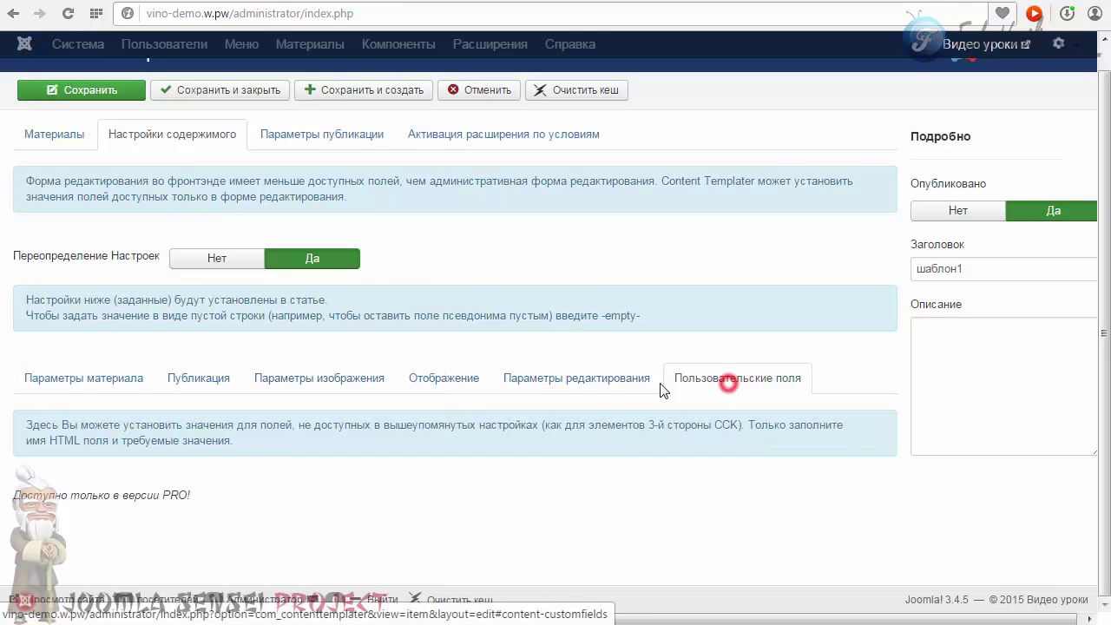
pyautogui.click(76, 383)
pyautogui.scroll(1, 289, 414)
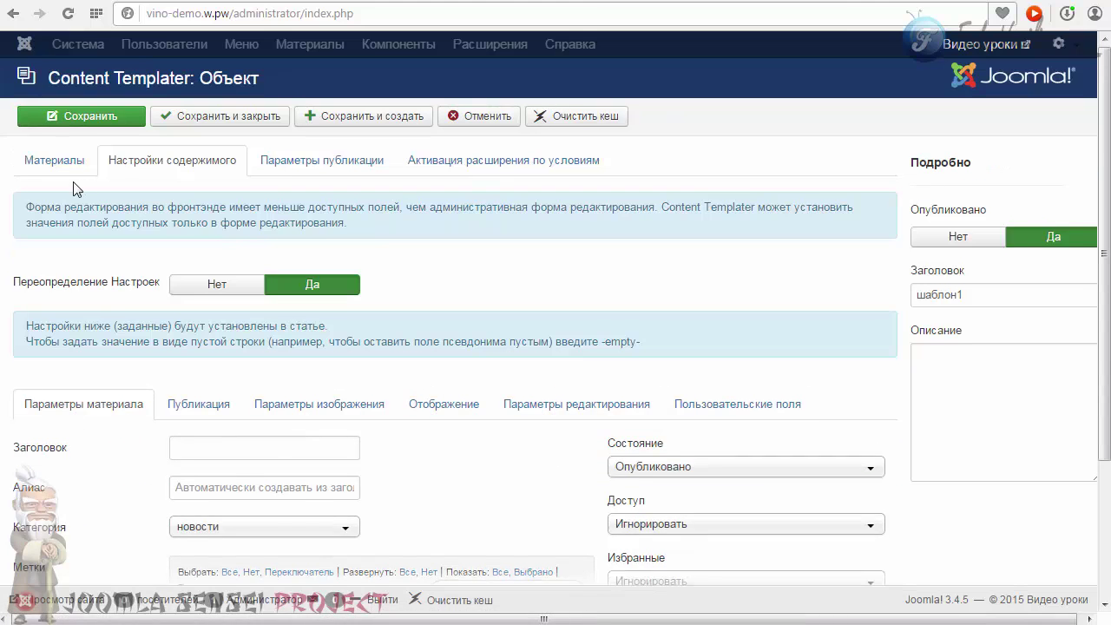
# Step: Review the template's text content, save the template шаблон1 and return to the template list
pyautogui.click(55, 162)
pyautogui.scroll(-3, 167, 224)
pyautogui.scroll(-1, 263, 283)
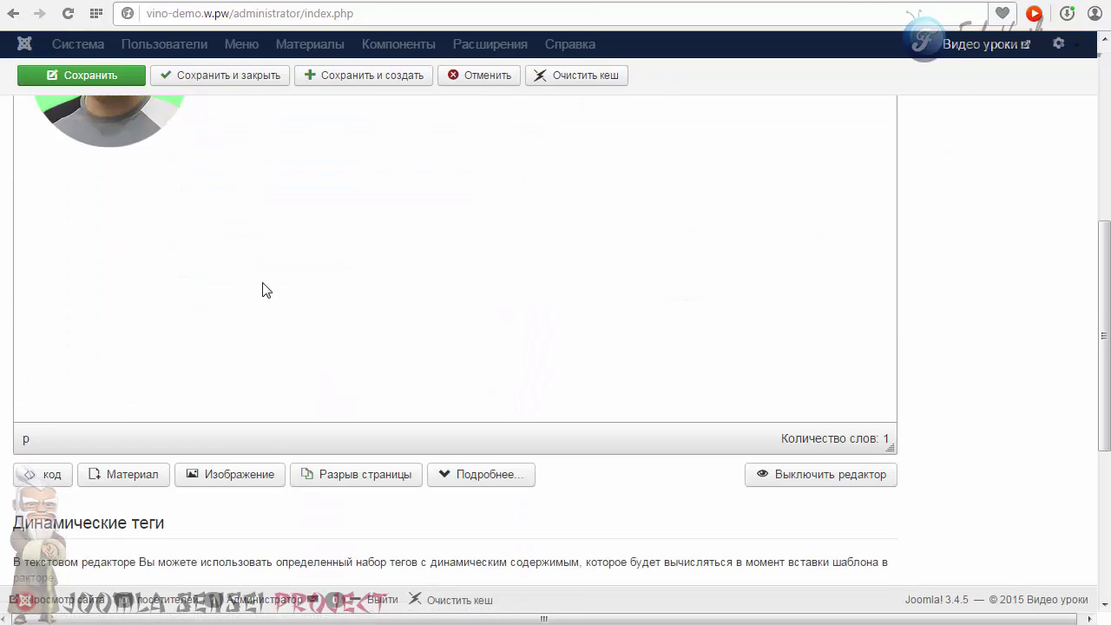
pyautogui.scroll(5, 222, 460)
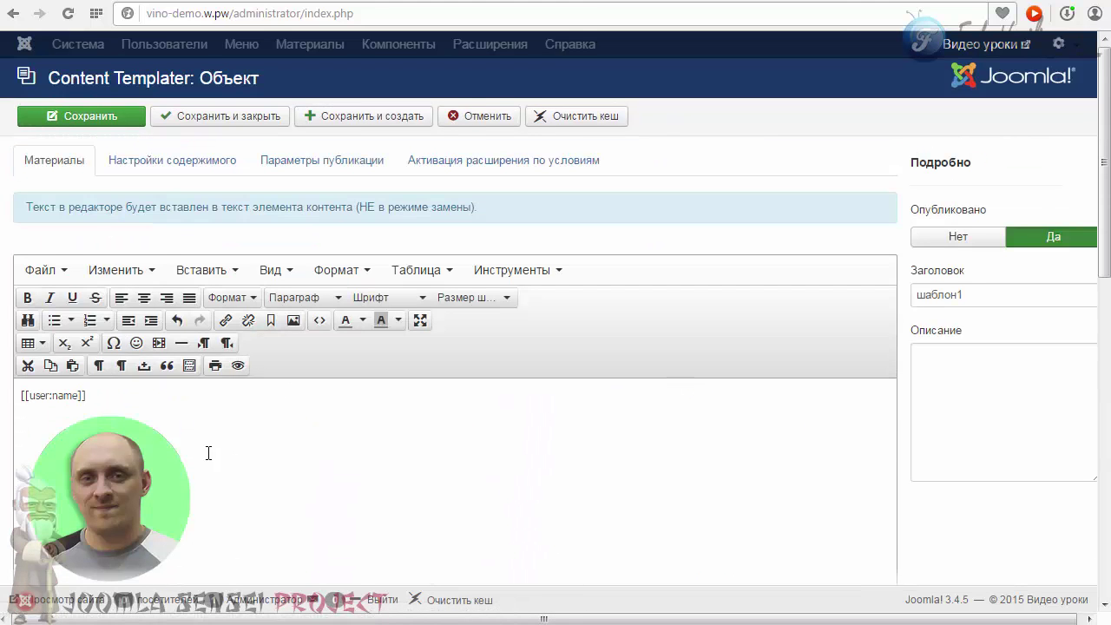
pyautogui.click(91, 116)
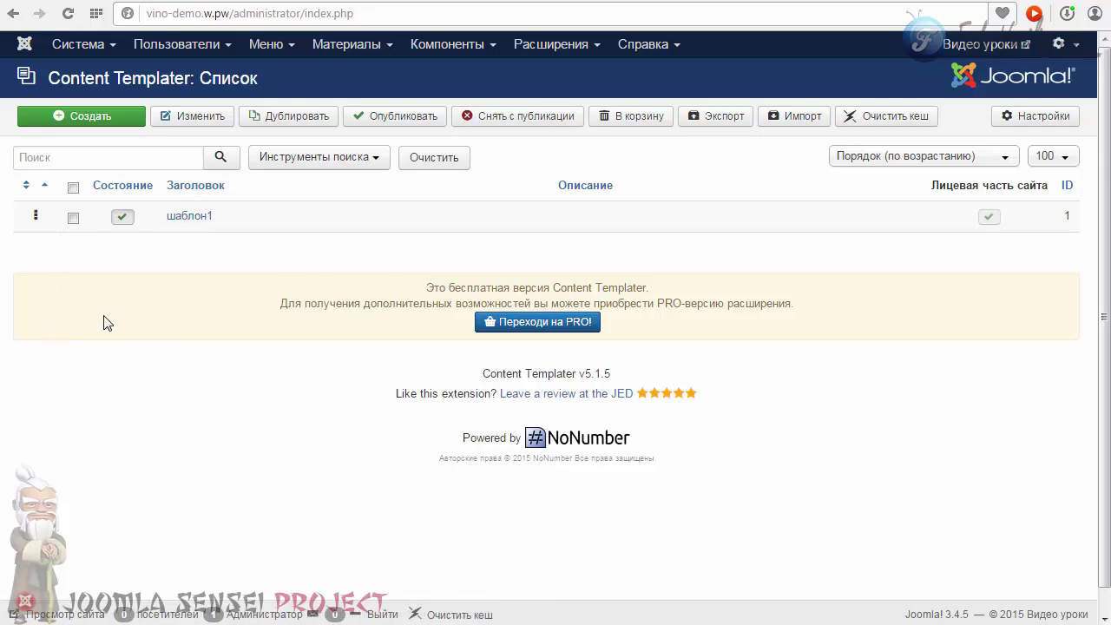
# Step: In the Content Templater settings, disable the editor button on the front end and set its text to "выбор шаблонов"
pyautogui.click(1044, 123)
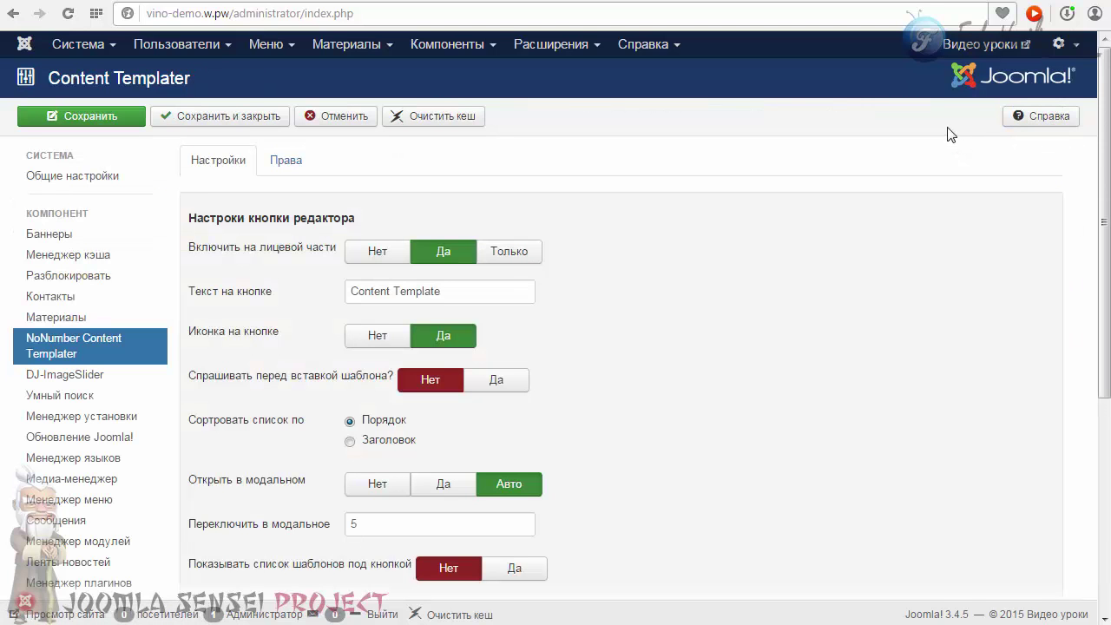
pyautogui.click(374, 251)
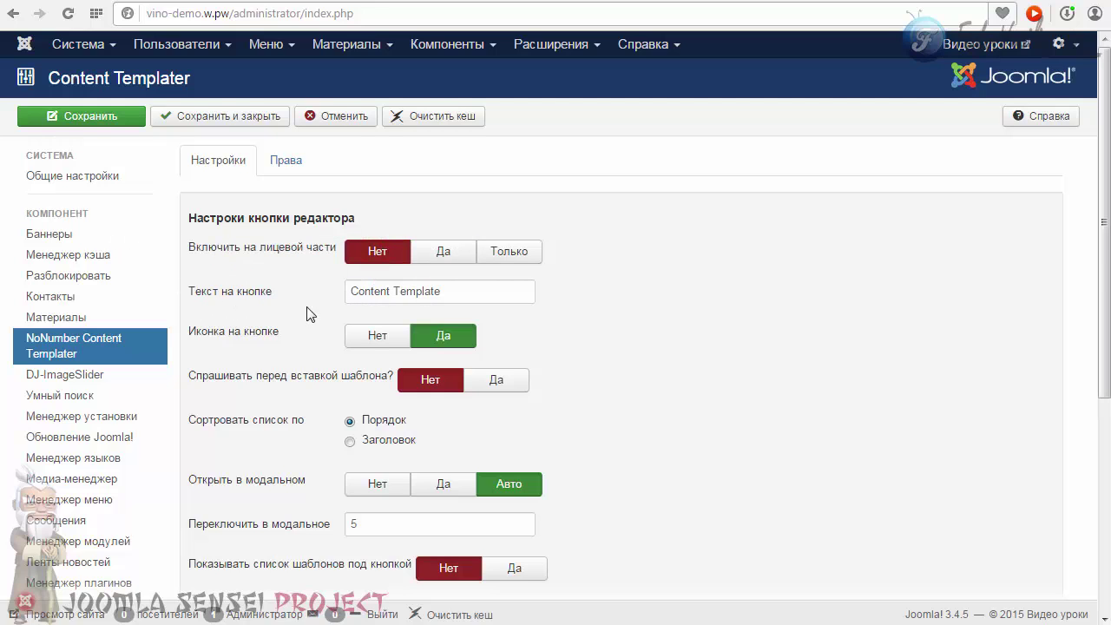
pyautogui.tripleClick(456, 290)
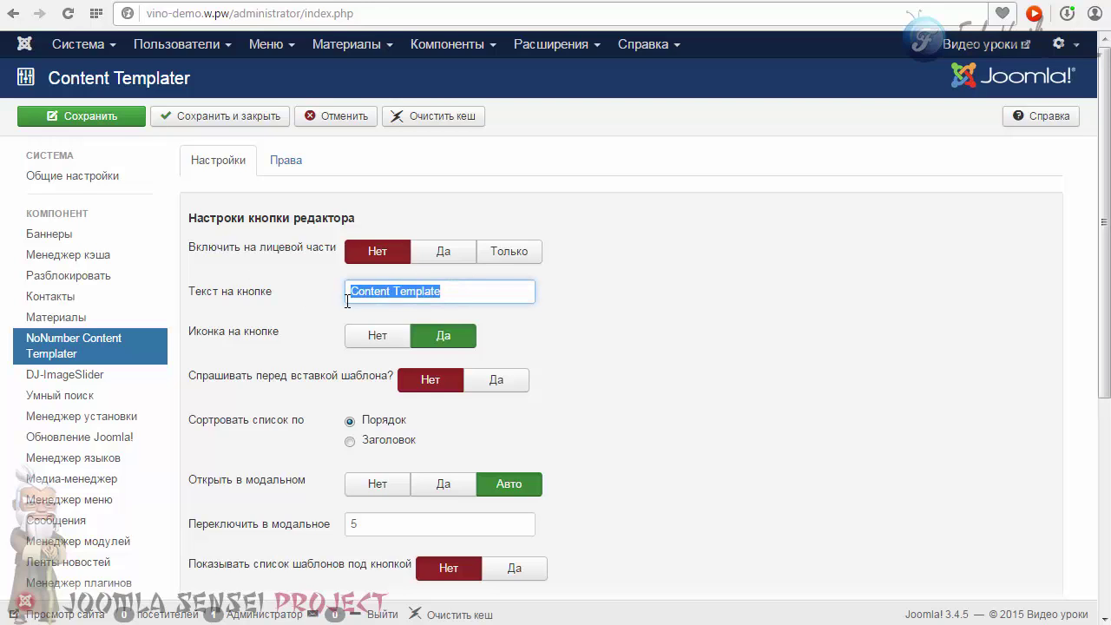
pyautogui.write('выбор шаблонов')
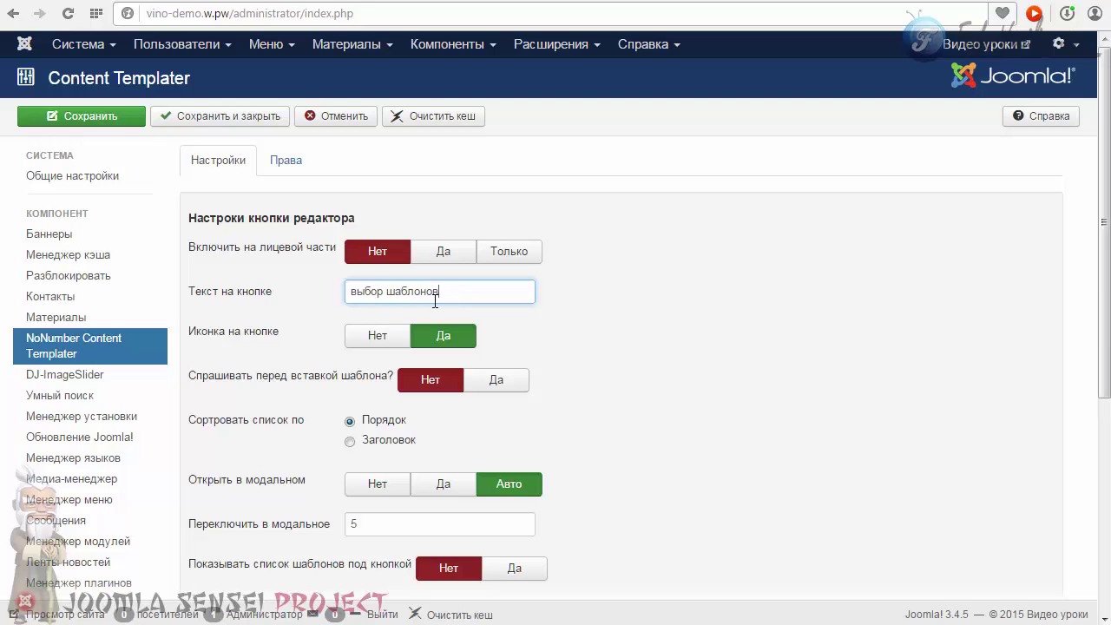
# Step: Review the remaining editor button, autoload and other settings, and save and close the Content Templater configuration
pyautogui.moveTo(264, 338)
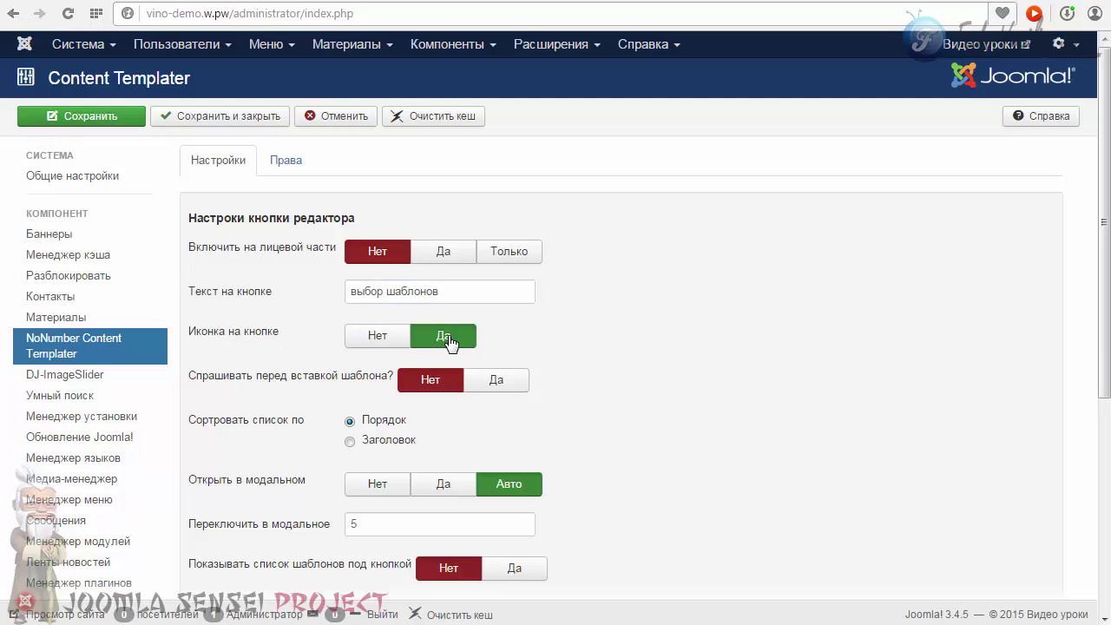
pyautogui.moveTo(274, 387)
pyautogui.moveTo(268, 431)
pyautogui.scroll(-3, 1108, 445)
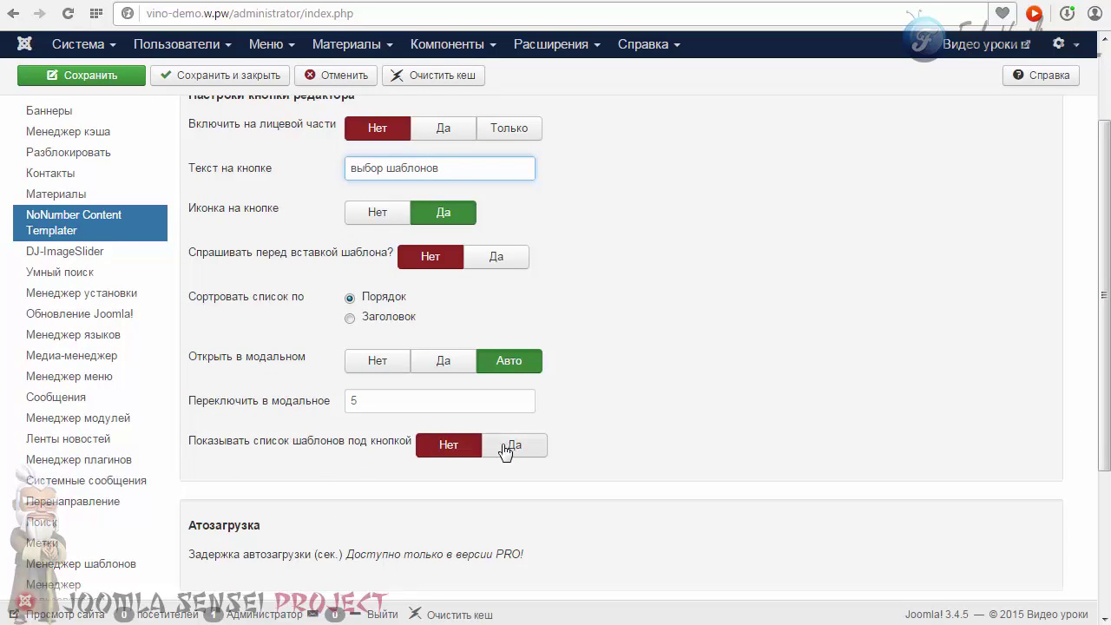
pyautogui.moveTo(387, 451)
pyautogui.scroll(-3, 405, 430)
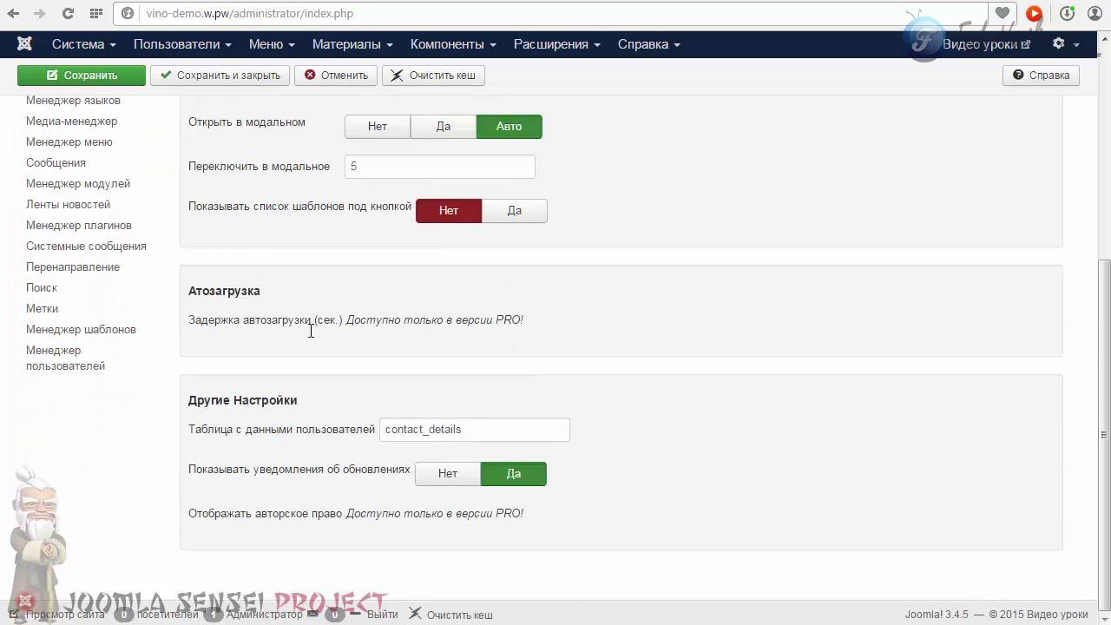
pyautogui.scroll(2, 330, 392)
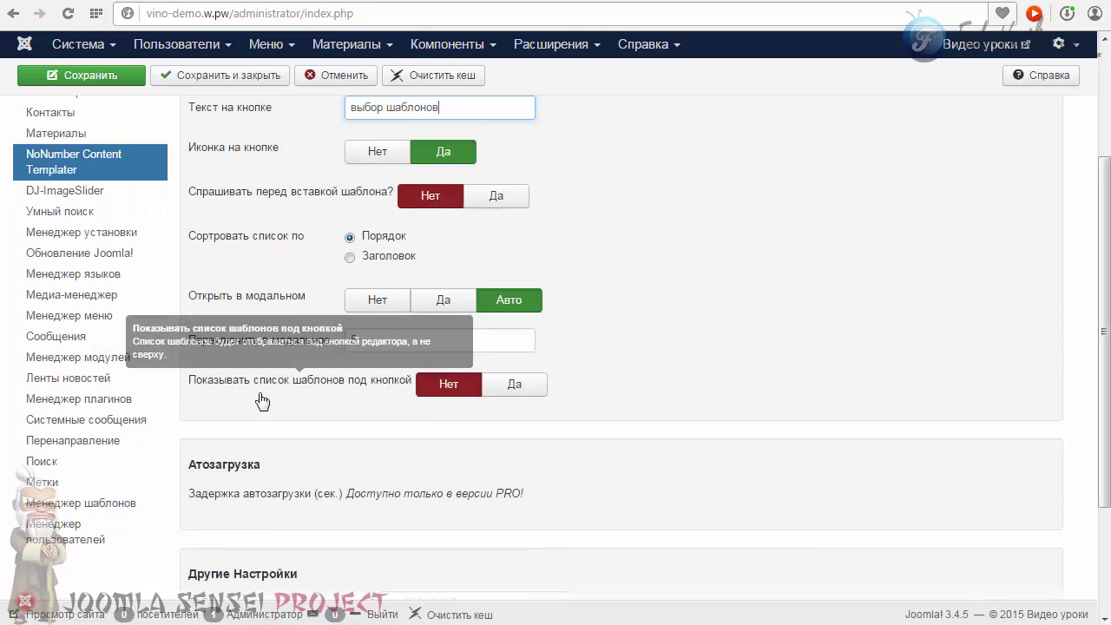
pyautogui.scroll(3, 486, 364)
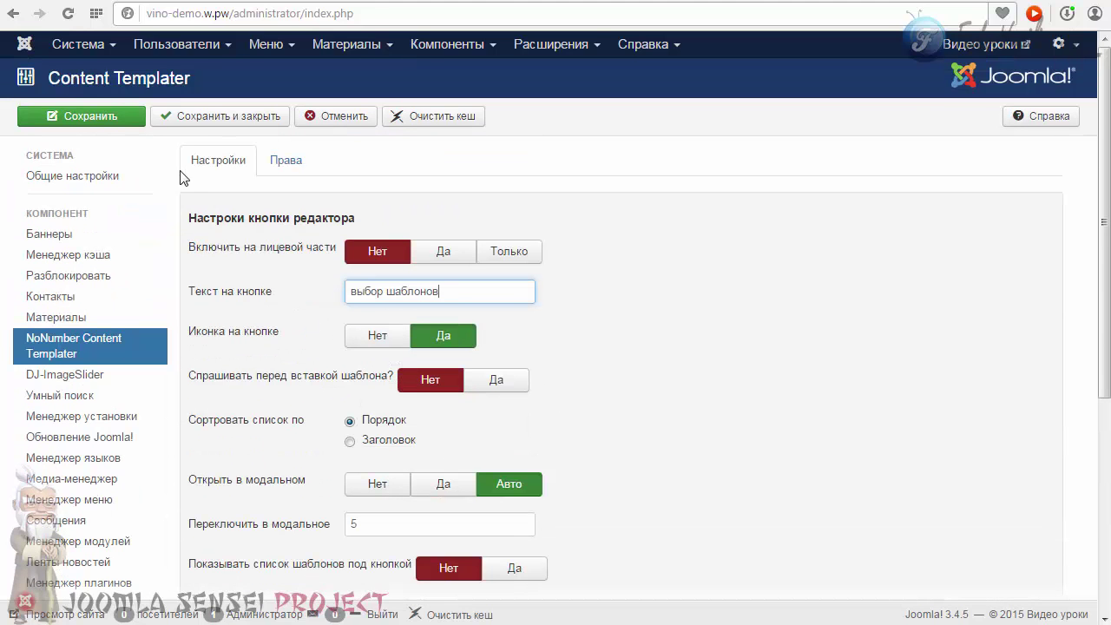
pyautogui.click(209, 121)
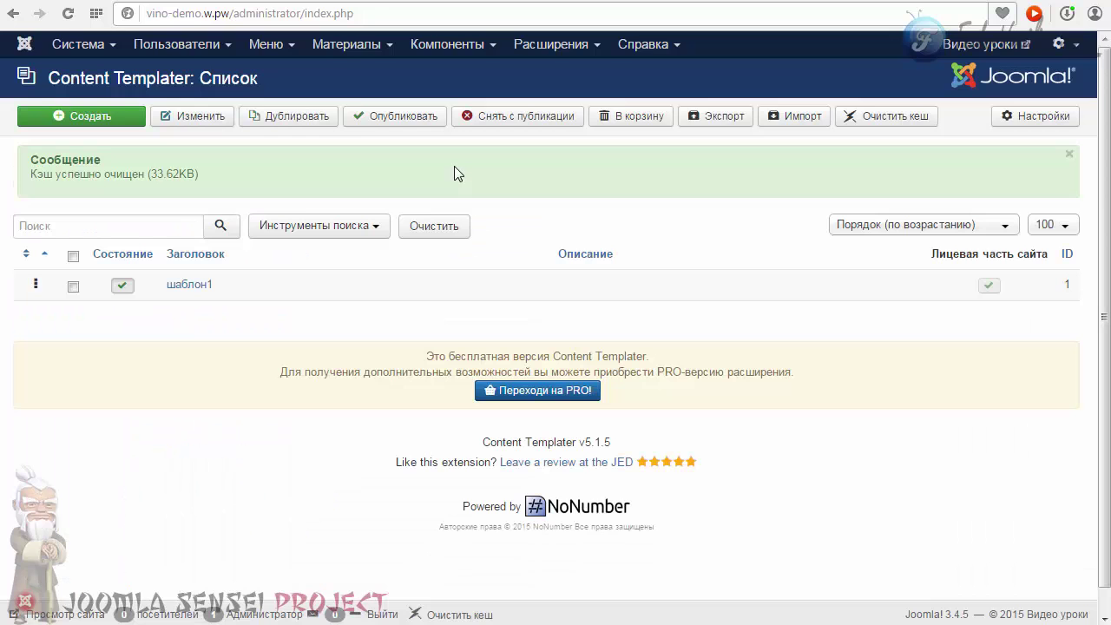
# Step: Create a new article in the article manager and look over its empty editing form
pyautogui.click(347, 44)
pyautogui.moveTo(361, 87)
pyautogui.click(524, 74)
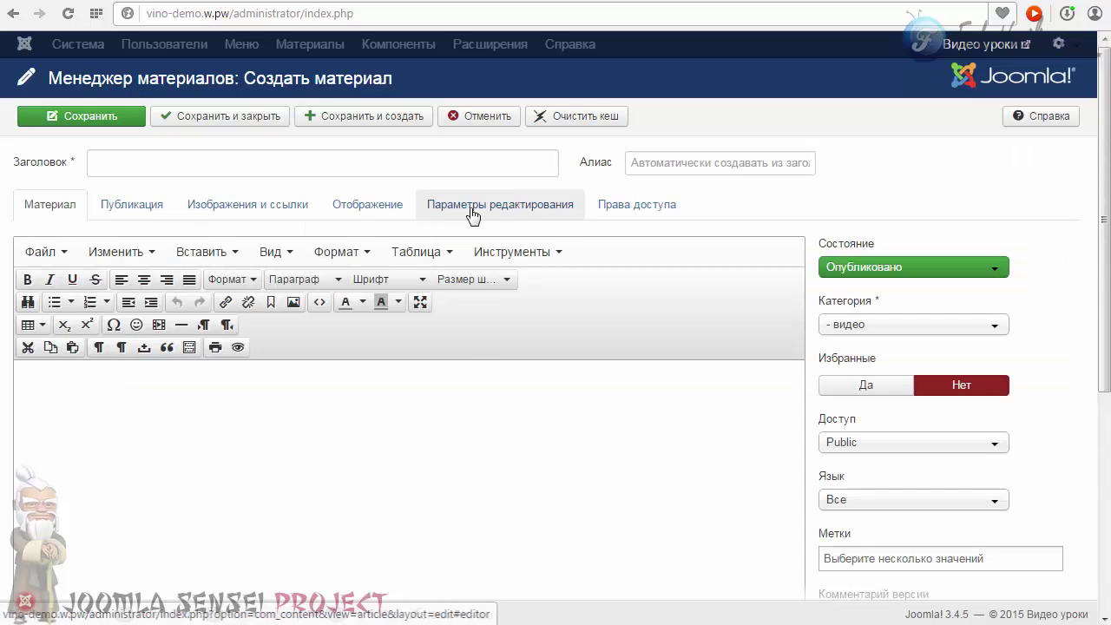
pyautogui.scroll(-5, 523, 223)
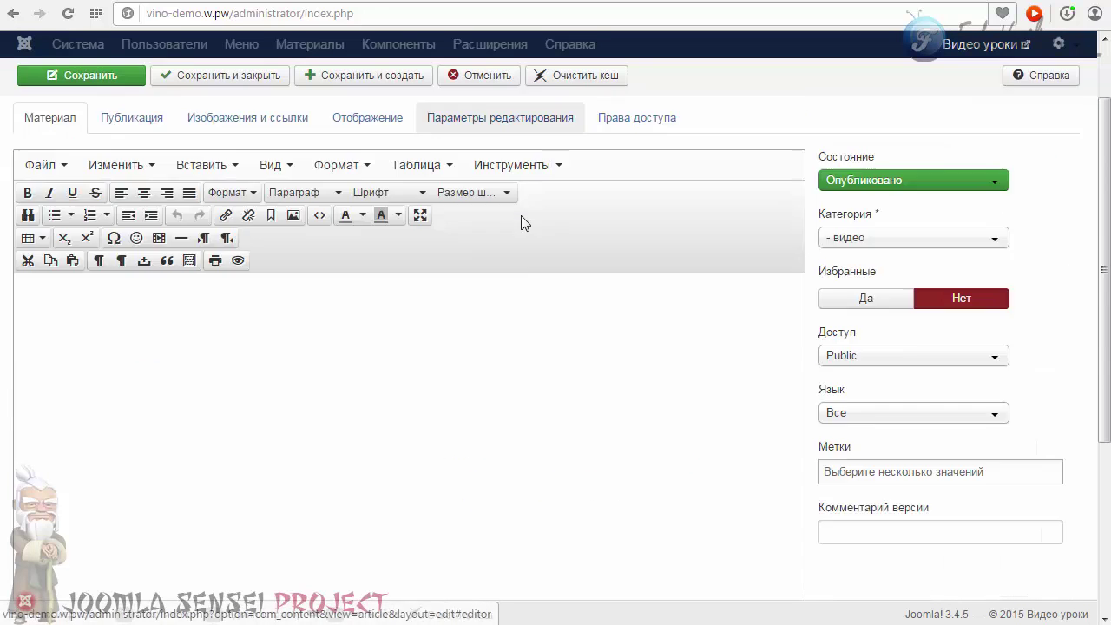
pyautogui.scroll(5, 524, 223)
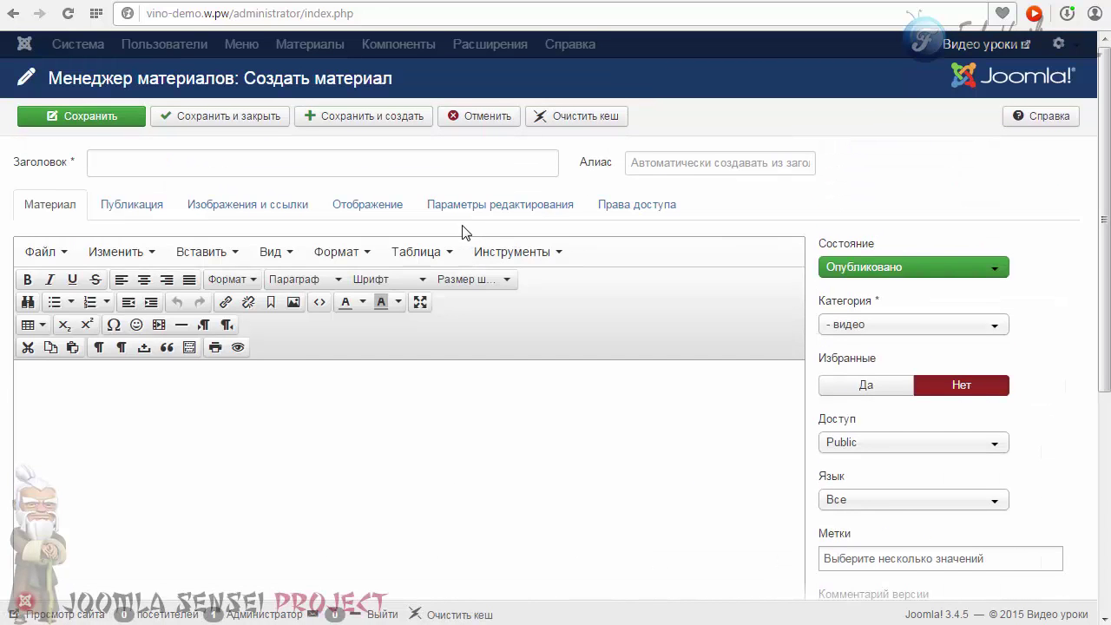
# Step: Insert the template шаблон1 into the new article through выбор шаблонов and check the inserted text and image
pyautogui.scroll(-3, 313, 240)
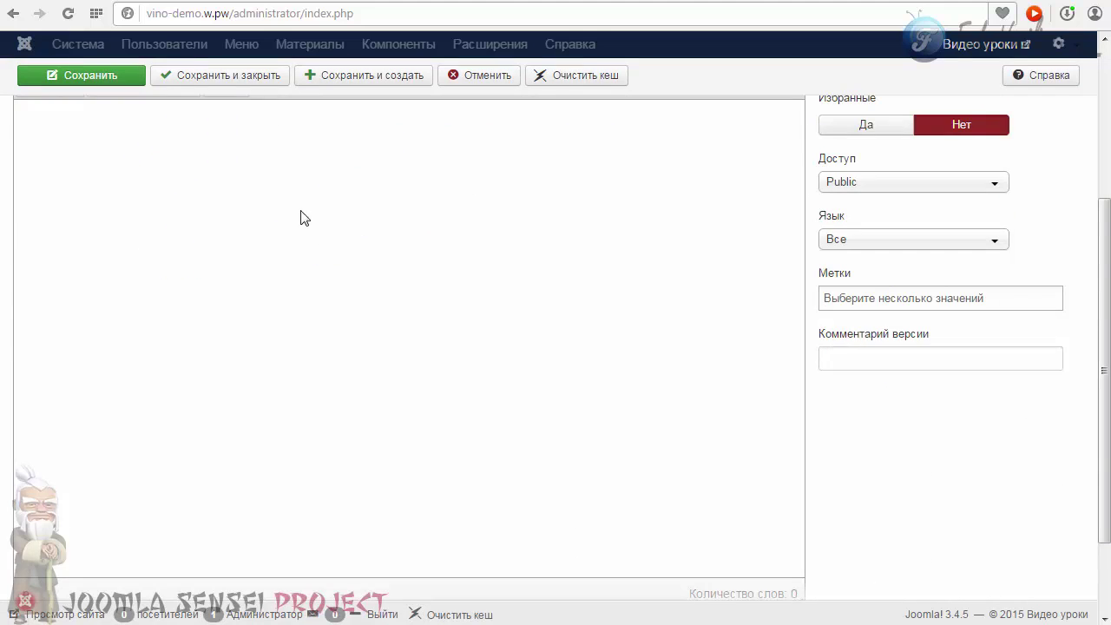
pyautogui.scroll(-2, 248, 204)
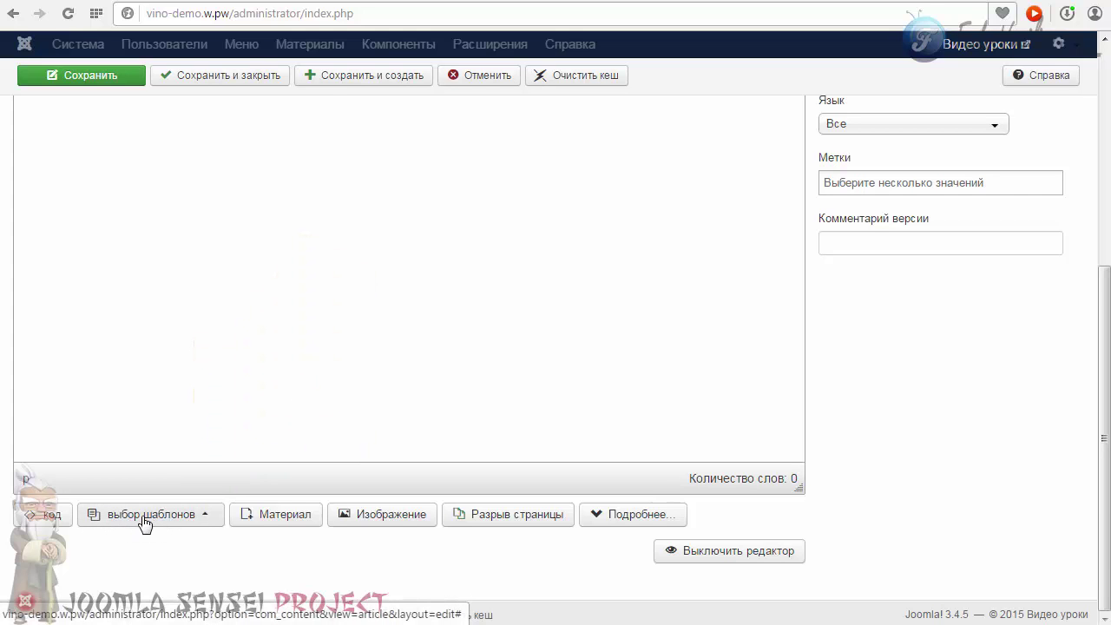
pyautogui.click(206, 515)
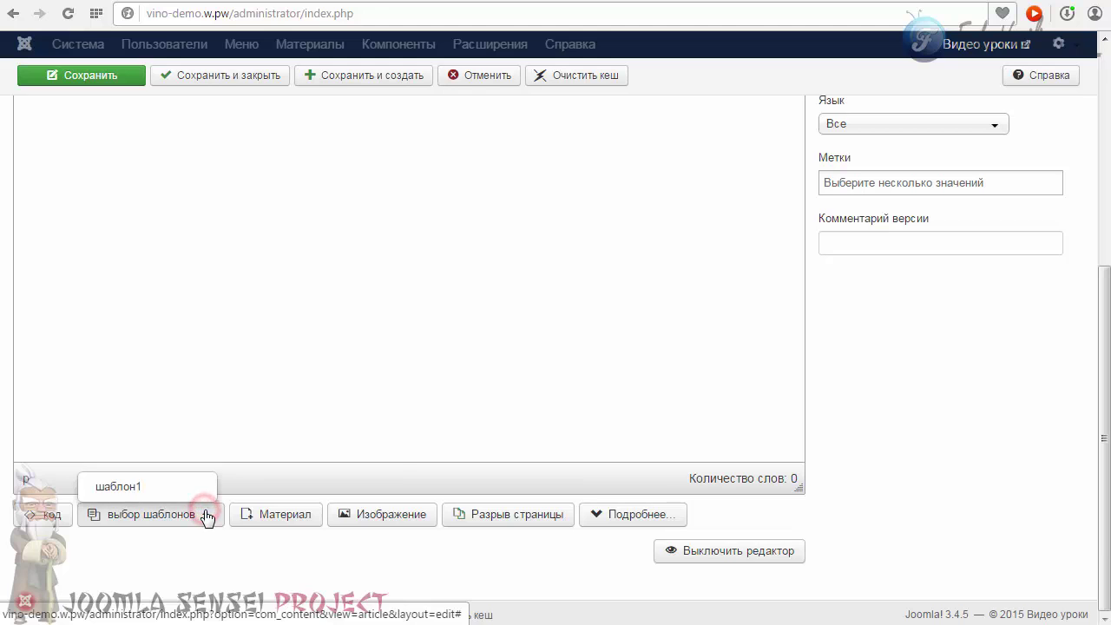
pyautogui.click(118, 511)
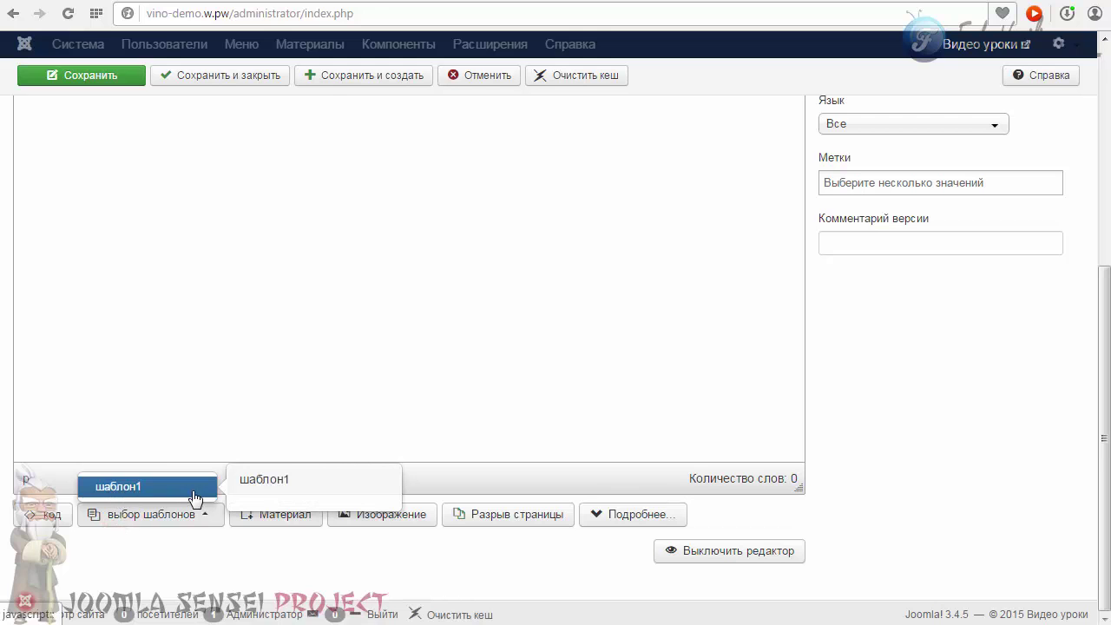
pyautogui.click(117, 489)
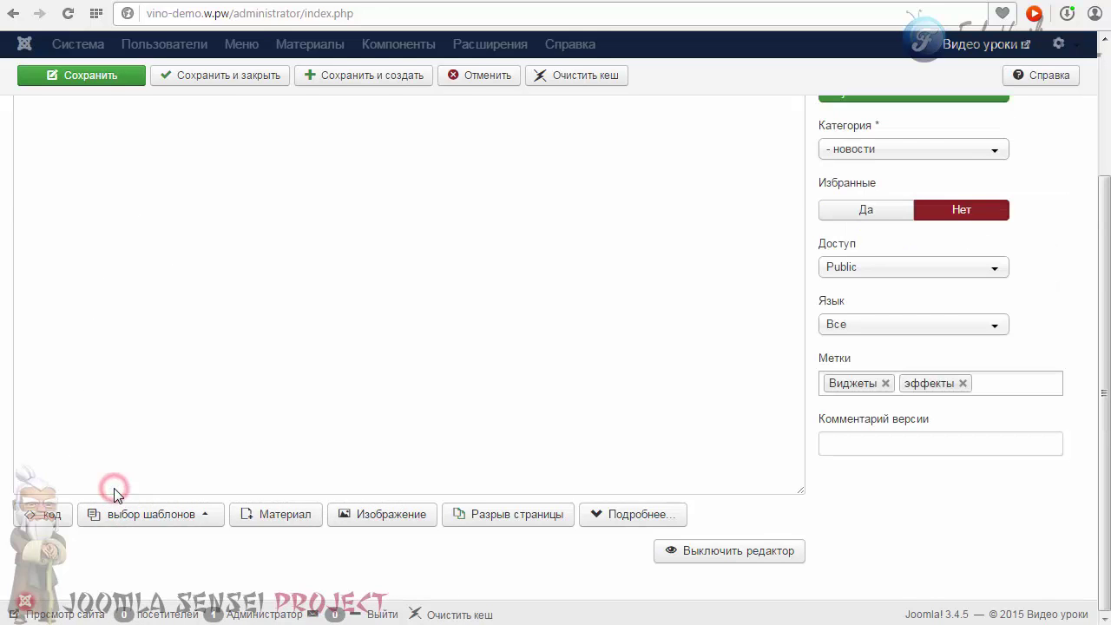
pyautogui.scroll(2, 278, 469)
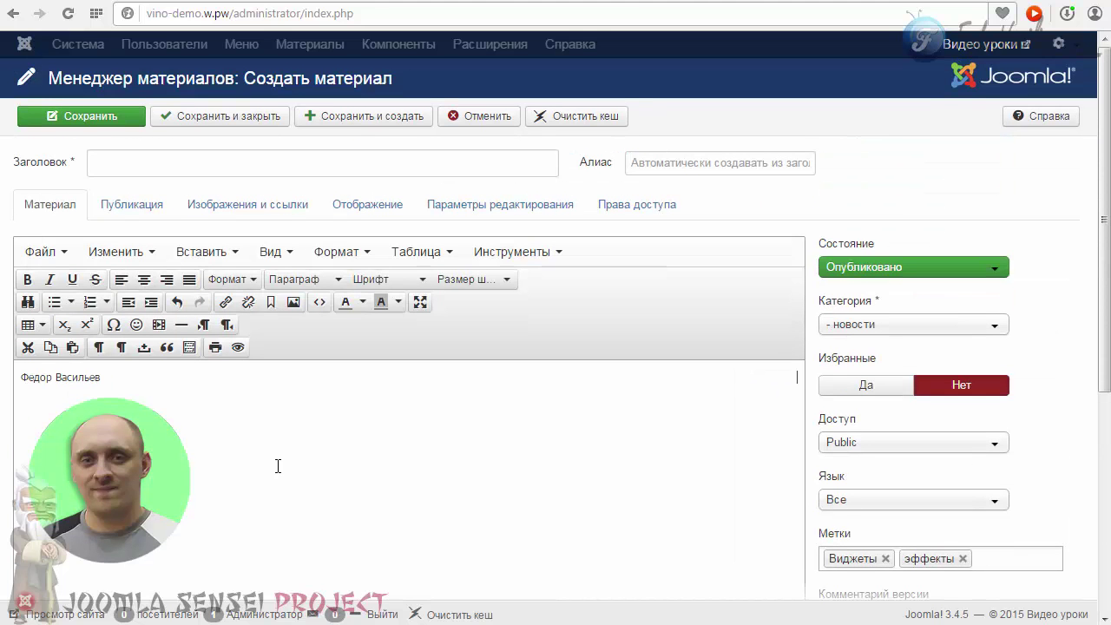
pyautogui.tripleClick(114, 379)
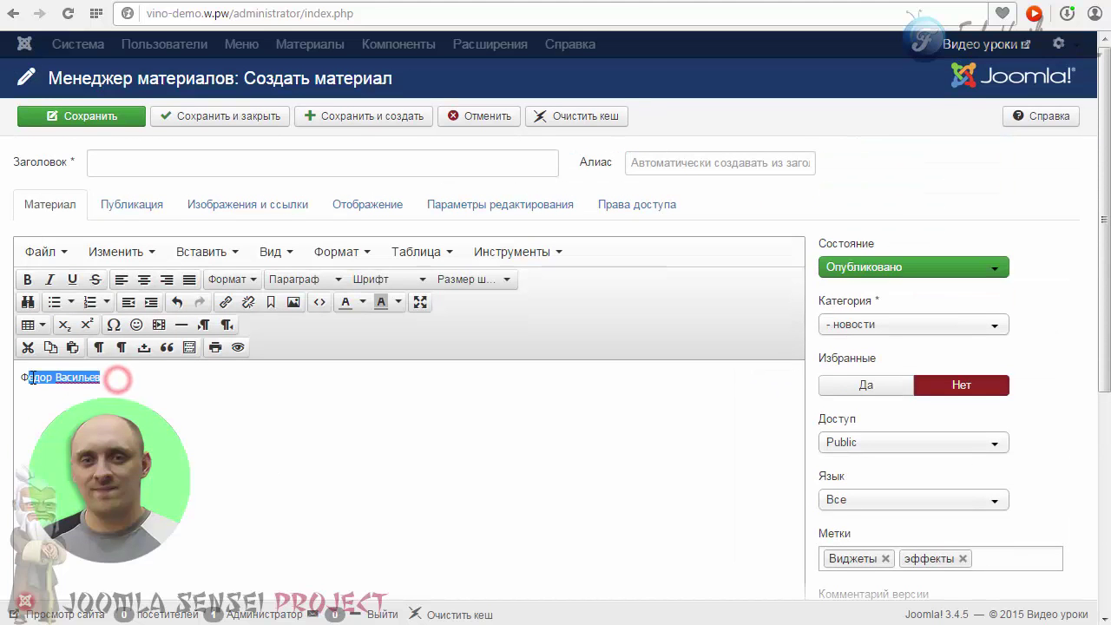
pyautogui.click(70, 382)
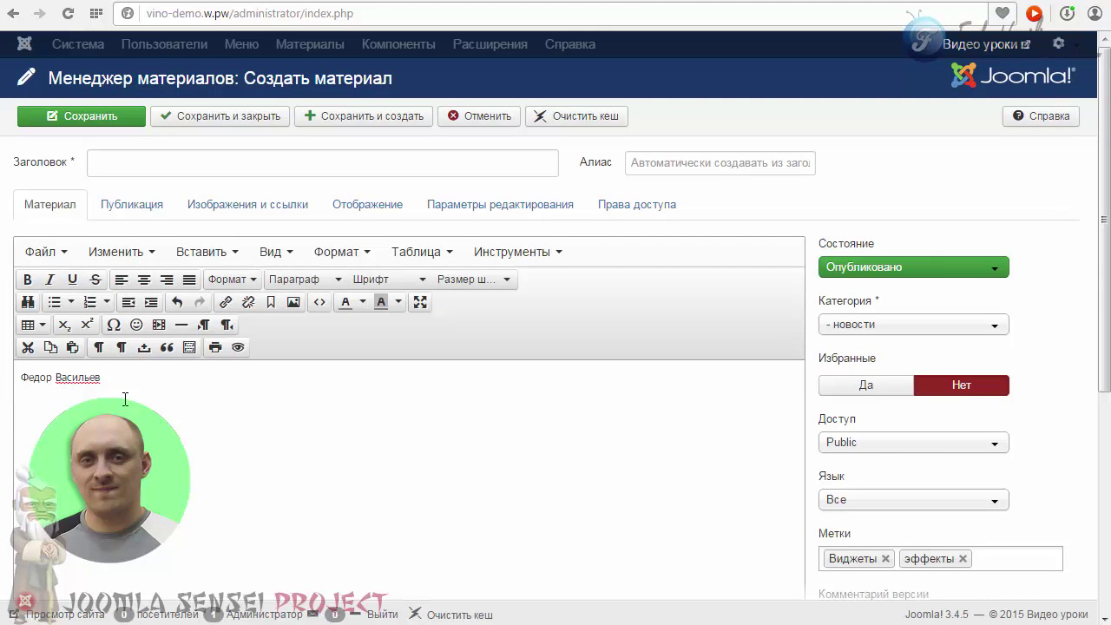
# Step: Check the article's prefilled tags and category, and try switching the category to видео before setting it back to новости
pyautogui.scroll(-4, 284, 409)
pyautogui.scroll(4, 295, 414)
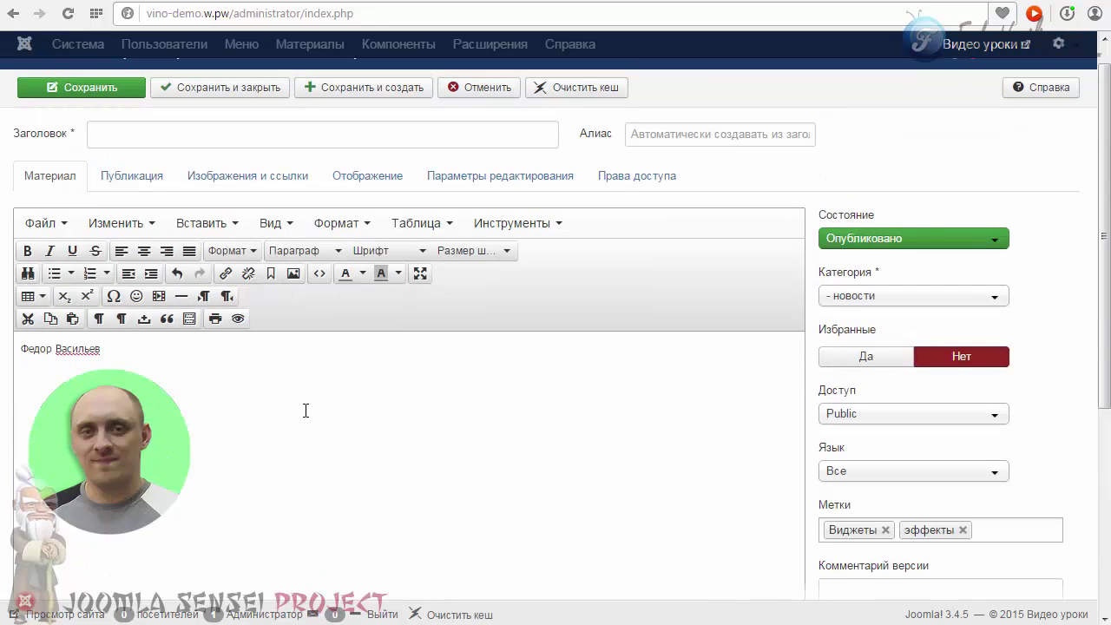
pyautogui.scroll(-2, 871, 584)
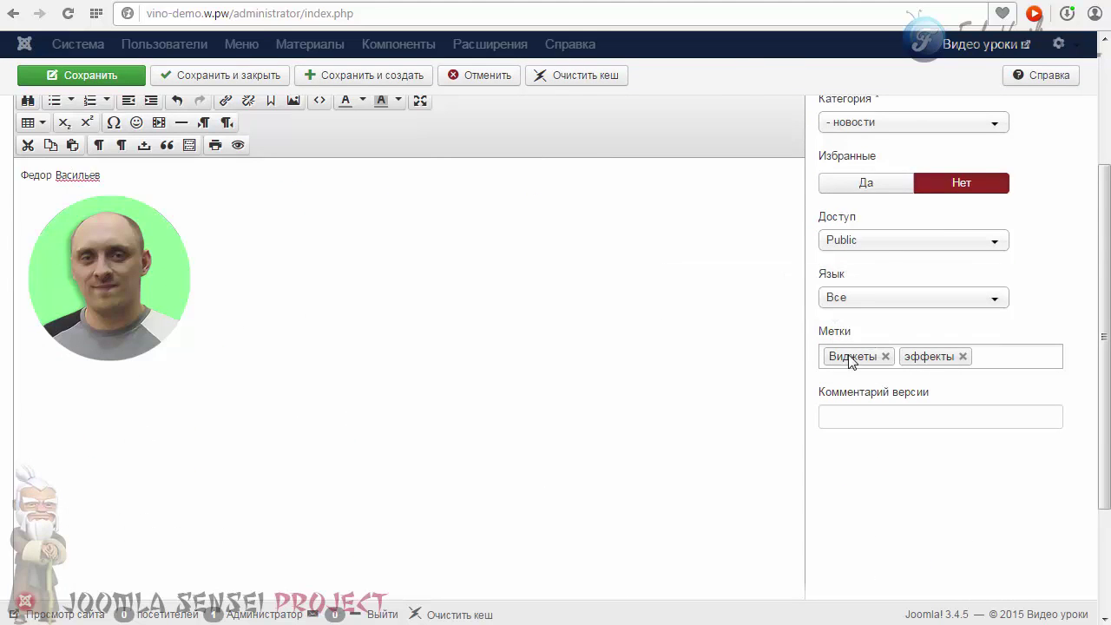
pyautogui.scroll(2, 884, 356)
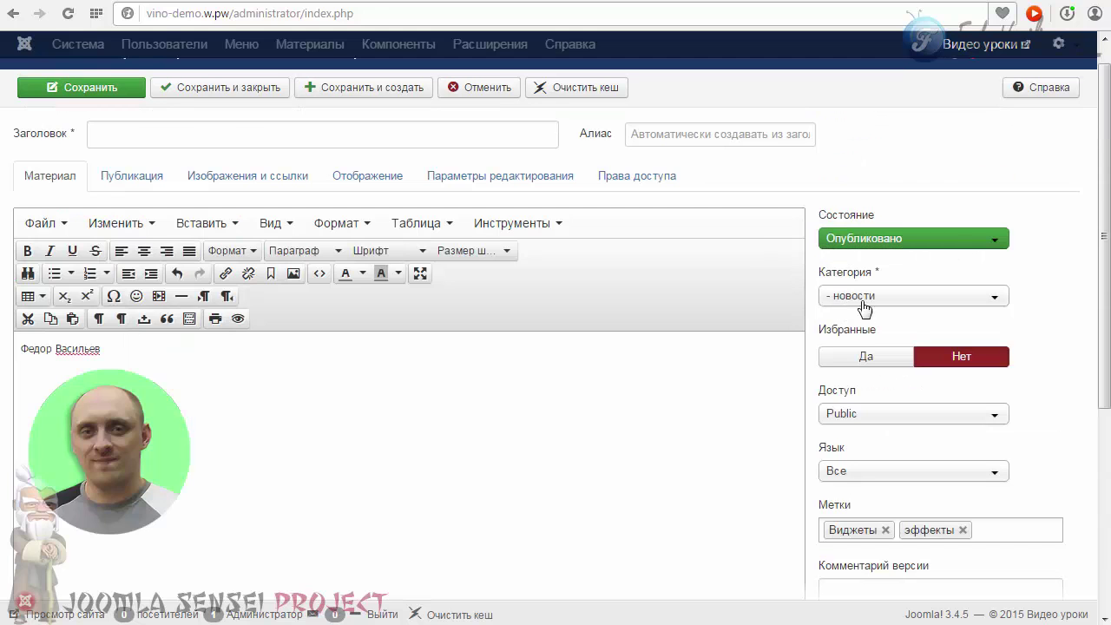
pyautogui.click(879, 311)
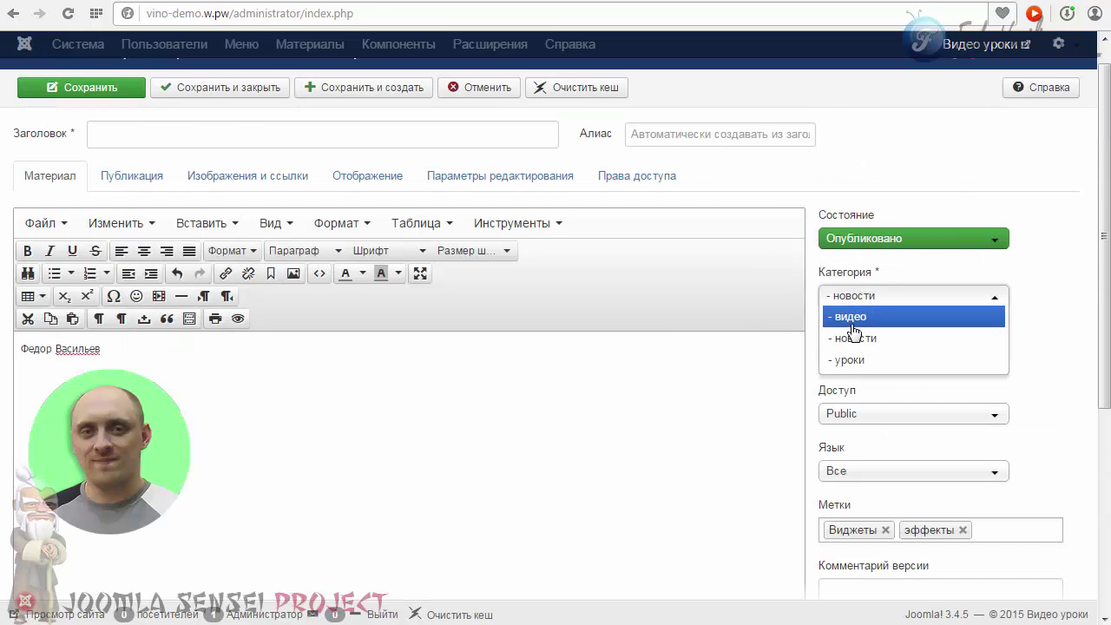
pyautogui.click(850, 320)
pyautogui.click(845, 296)
pyautogui.click(848, 328)
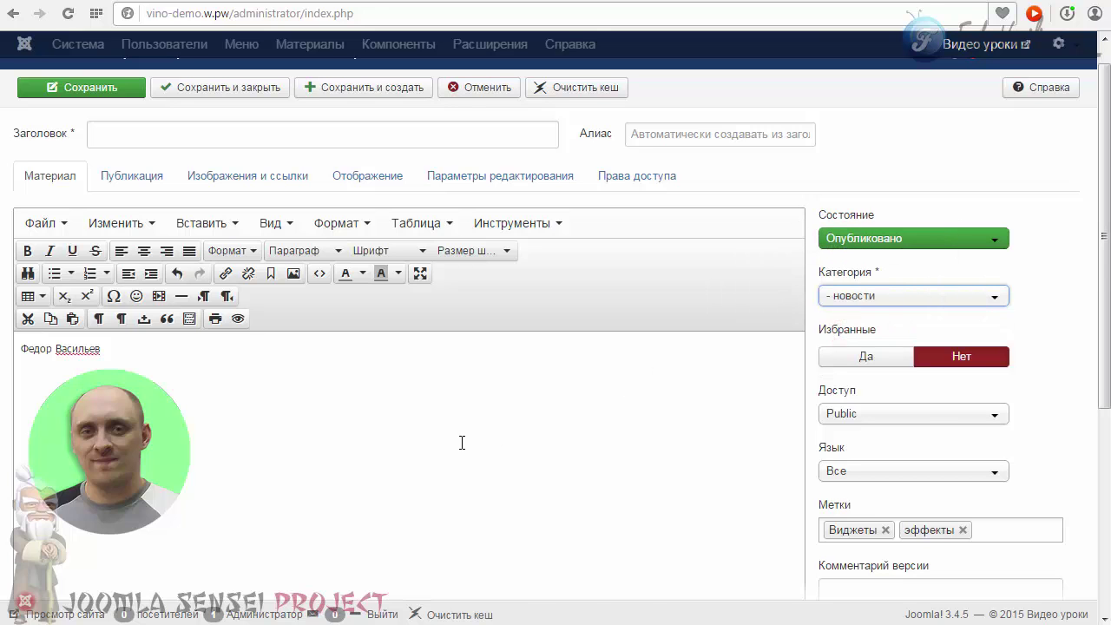
pyautogui.scroll(-3, 462, 443)
pyautogui.scroll(2, 467, 446)
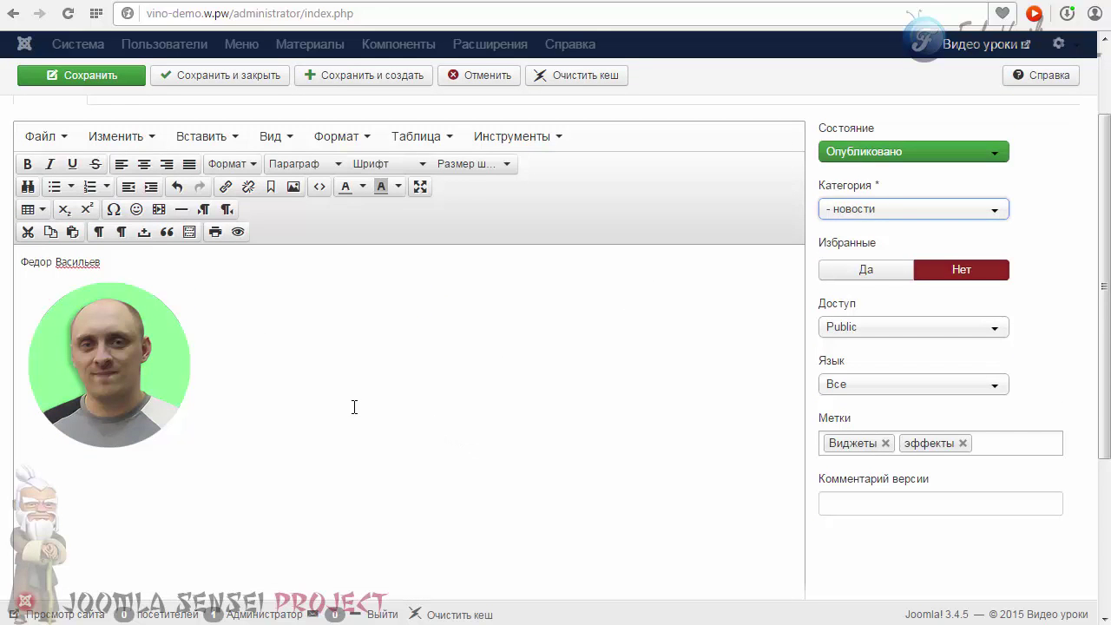
pyautogui.scroll(2, 320, 422)
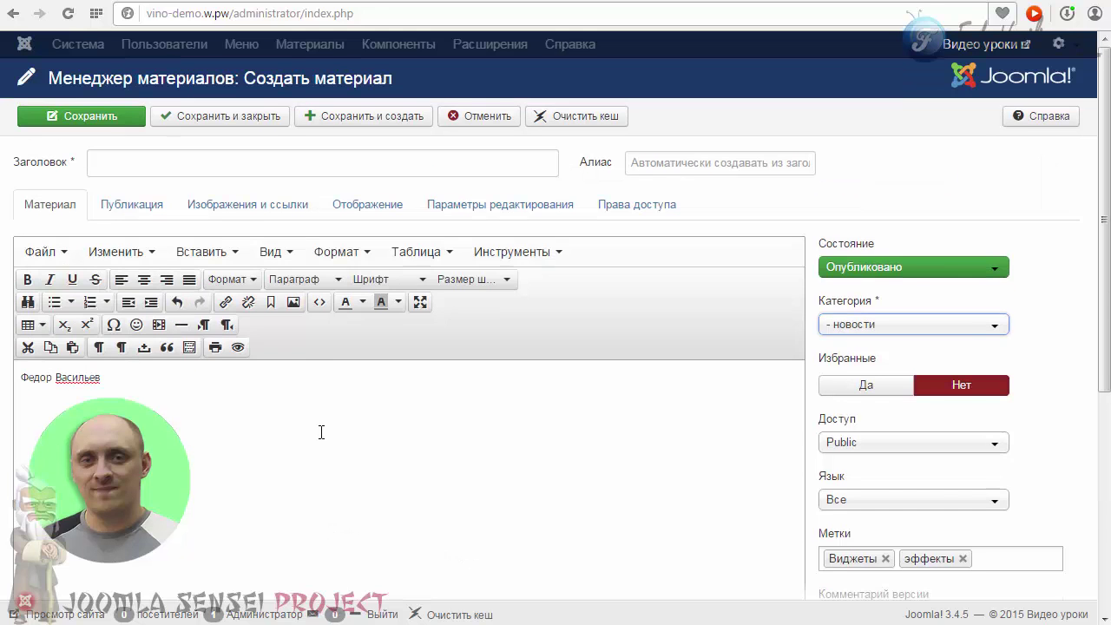